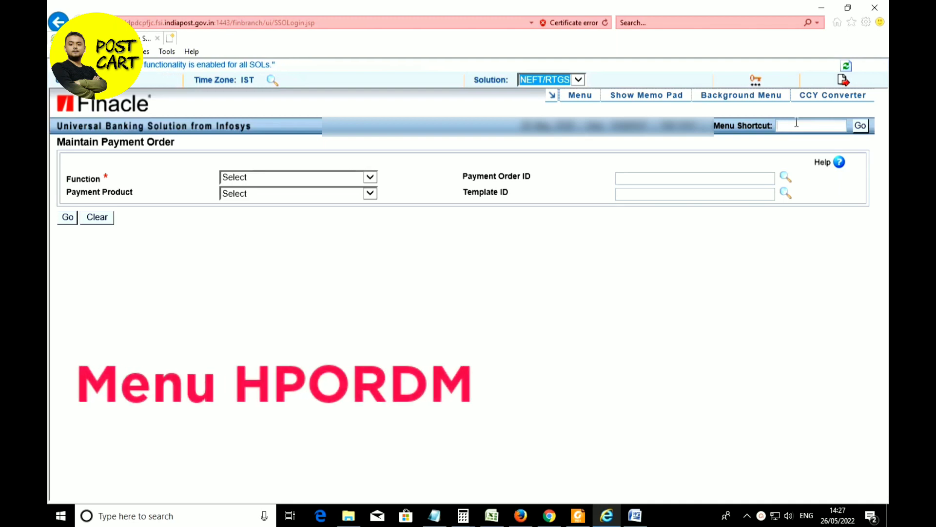
Open HPO with Function A - Add and payment product Customer Transfer, then proceed
text(HPO)
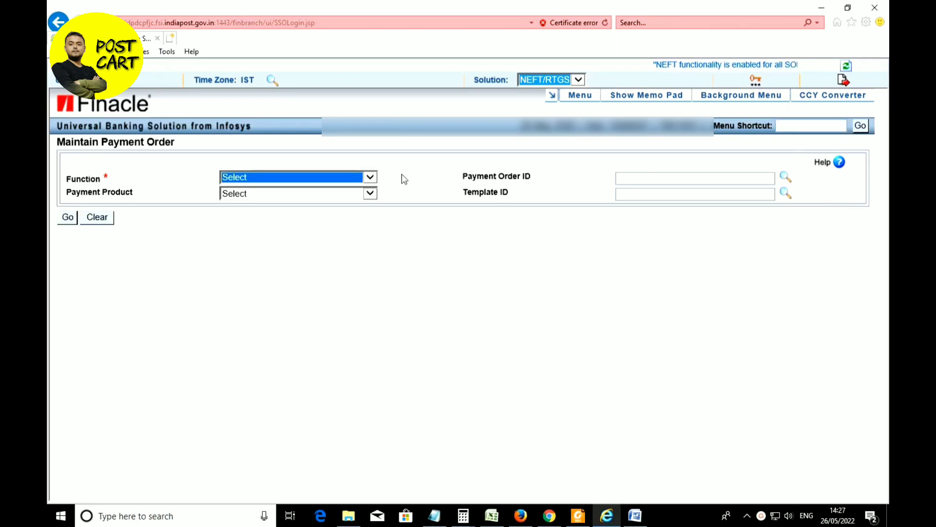
click(343, 178)
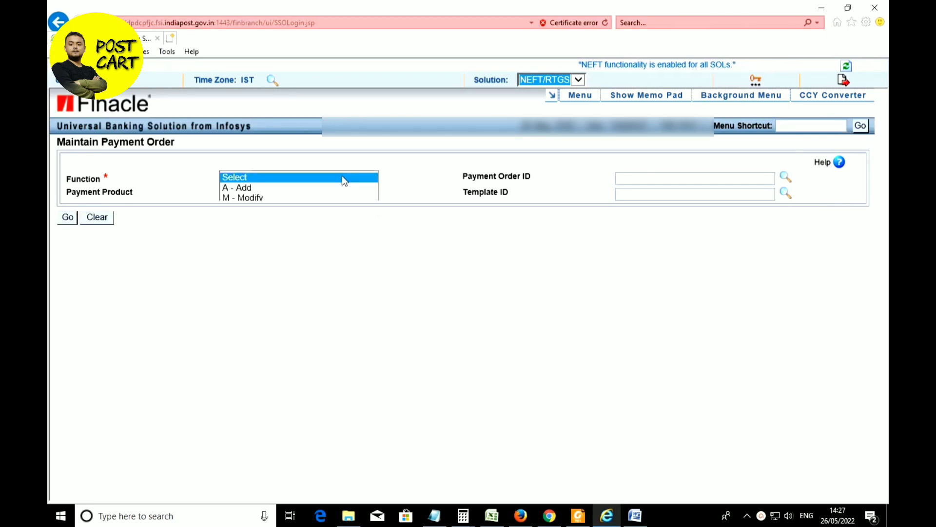
click(287, 188)
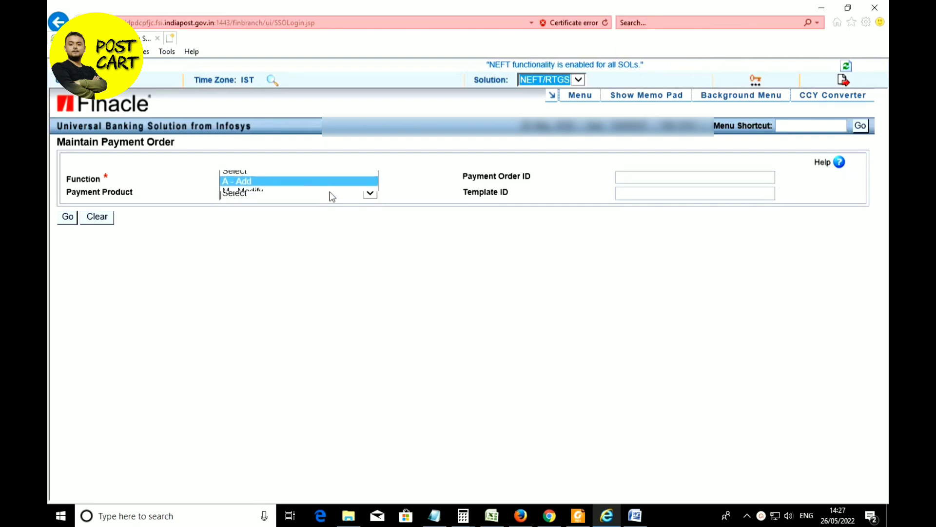
click(267, 194)
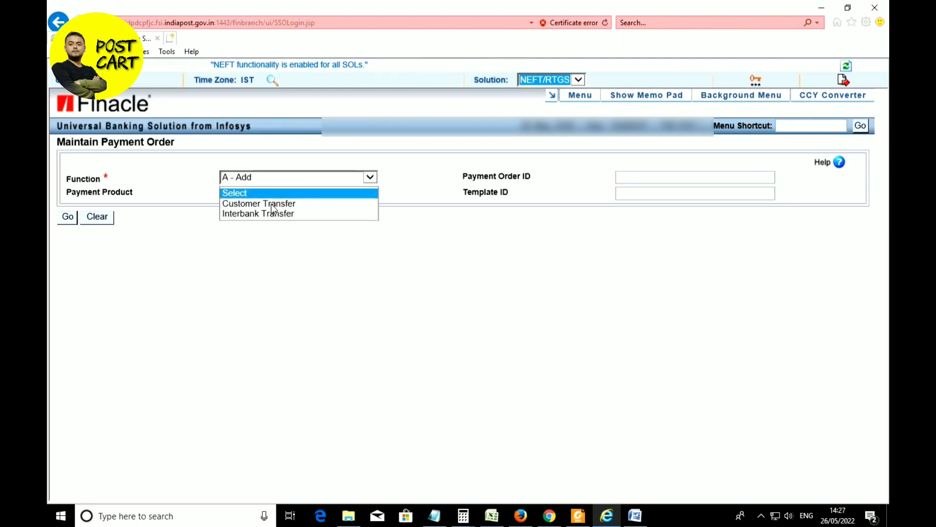
click(271, 204)
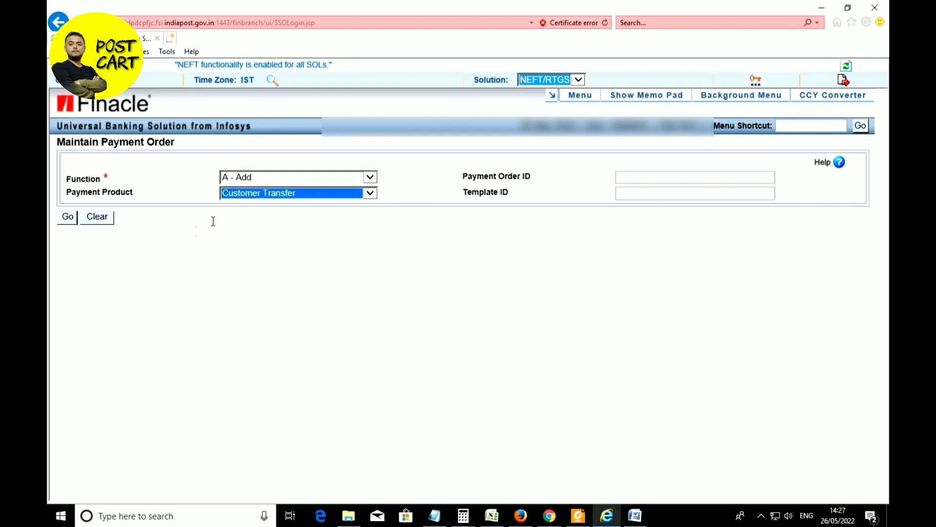
click(68, 218)
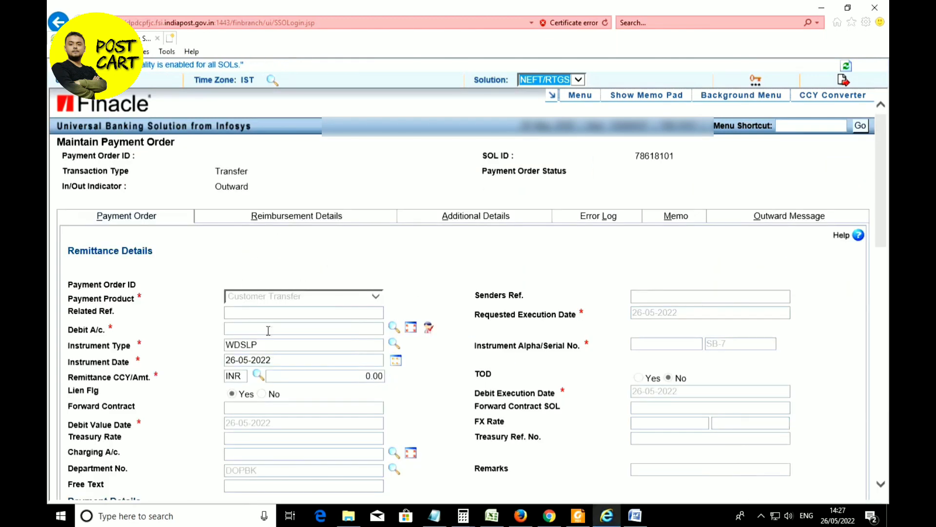
Enter the debit account number so the Charging A/c auto-fills with the same account
drag(882, 208, 882, 251)
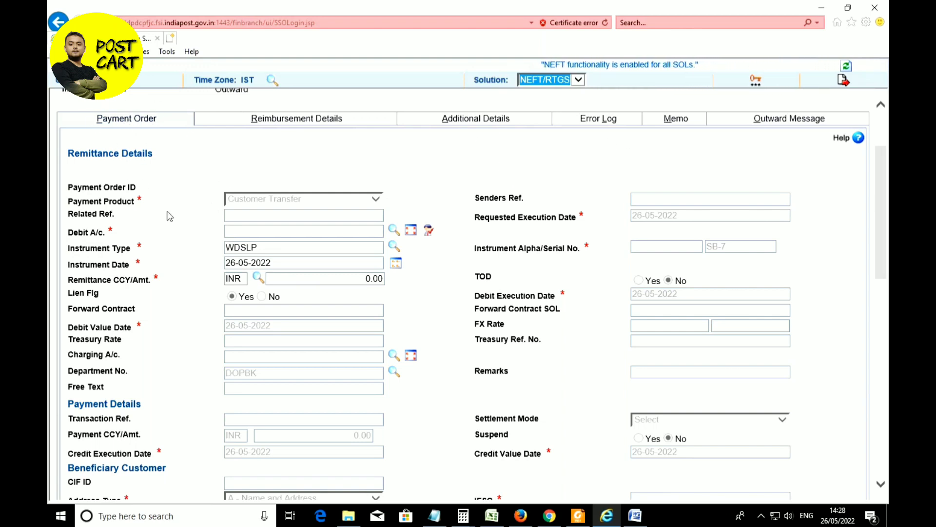
click(257, 233)
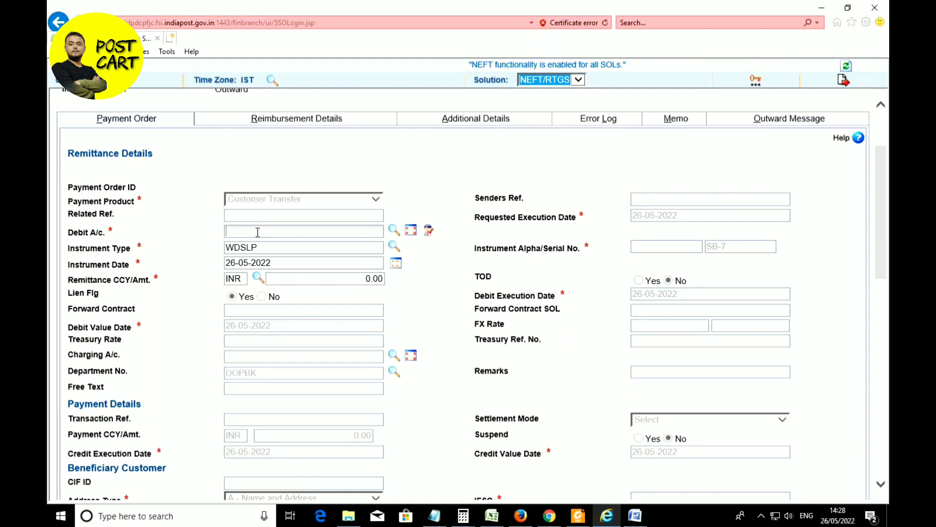
text(01)
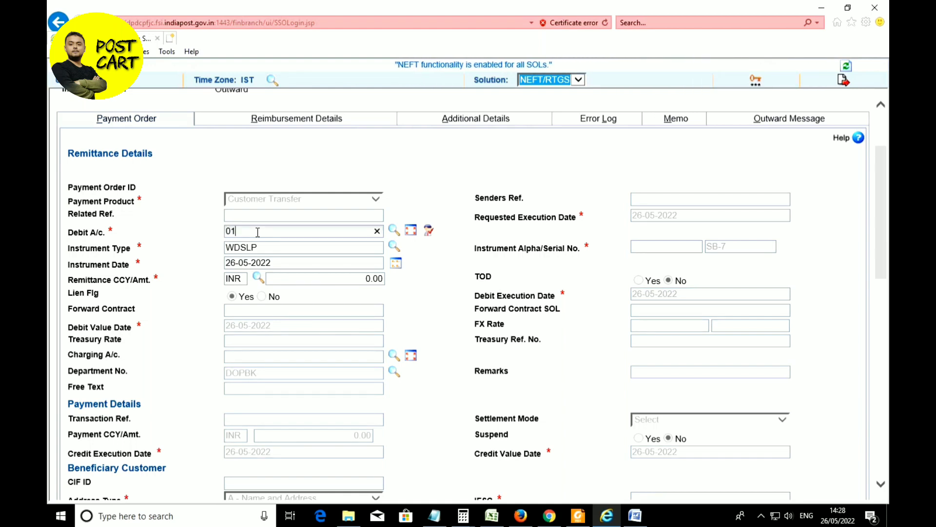
text(0)
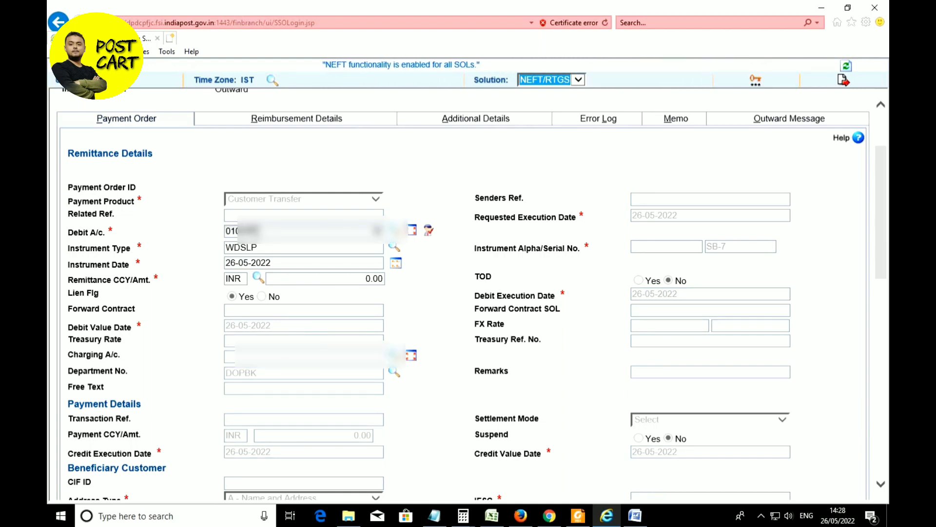
text(000000)
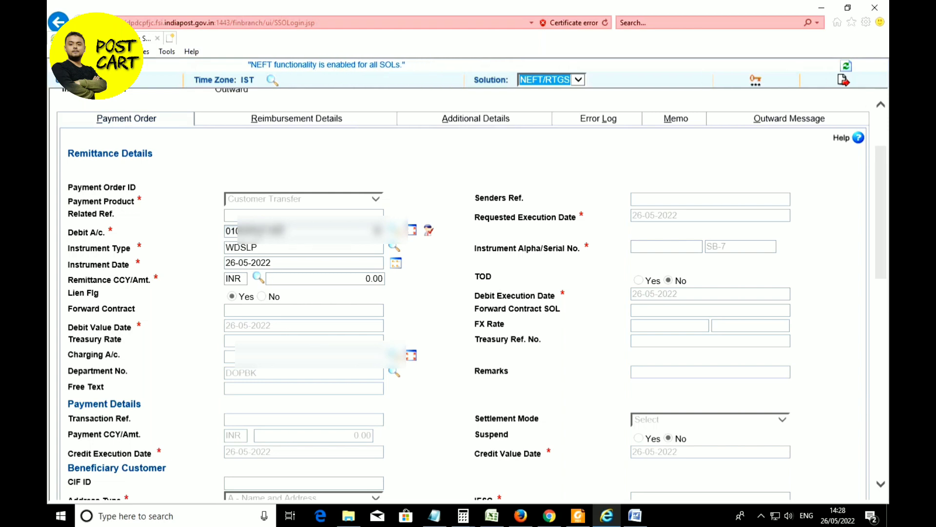
key(Tab)
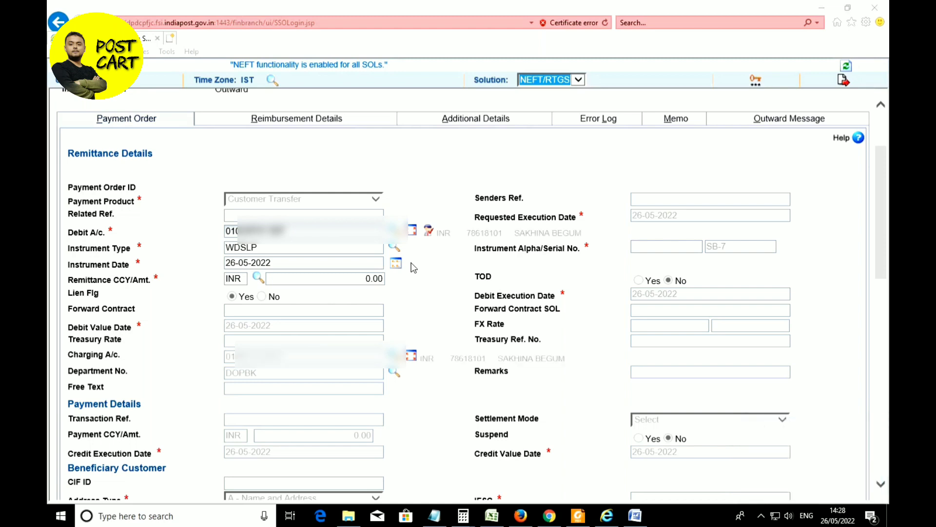
drag(294, 364, 226, 359)
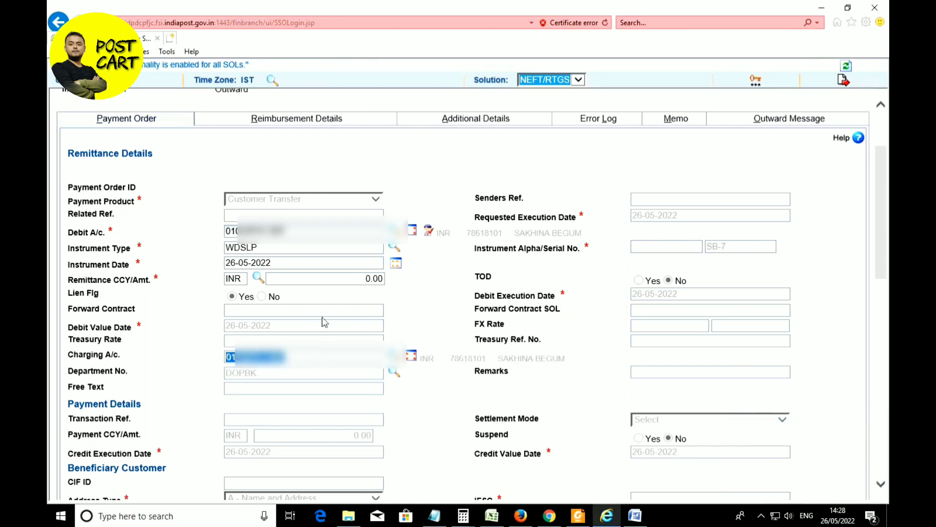
click(401, 310)
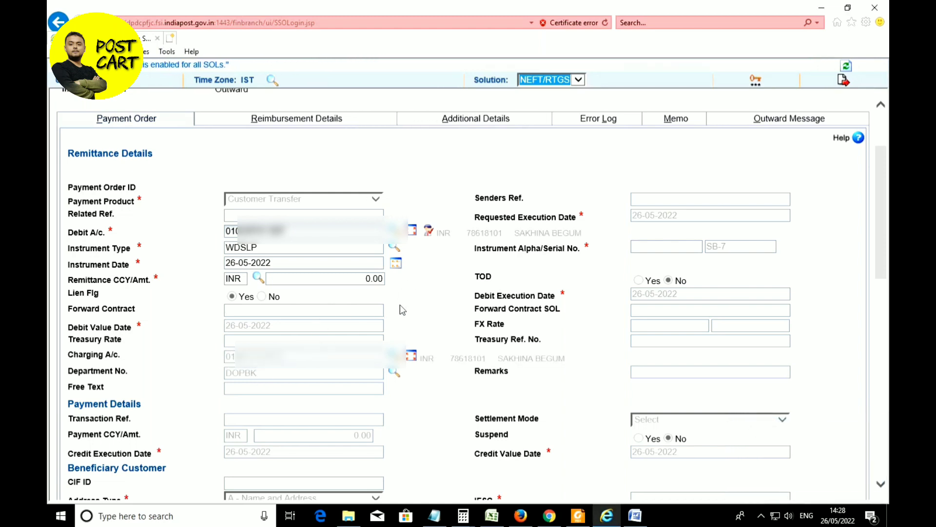
Pick instrument type WDSLP and enter a remittance amount of 1,00,000 INR
click(395, 247)
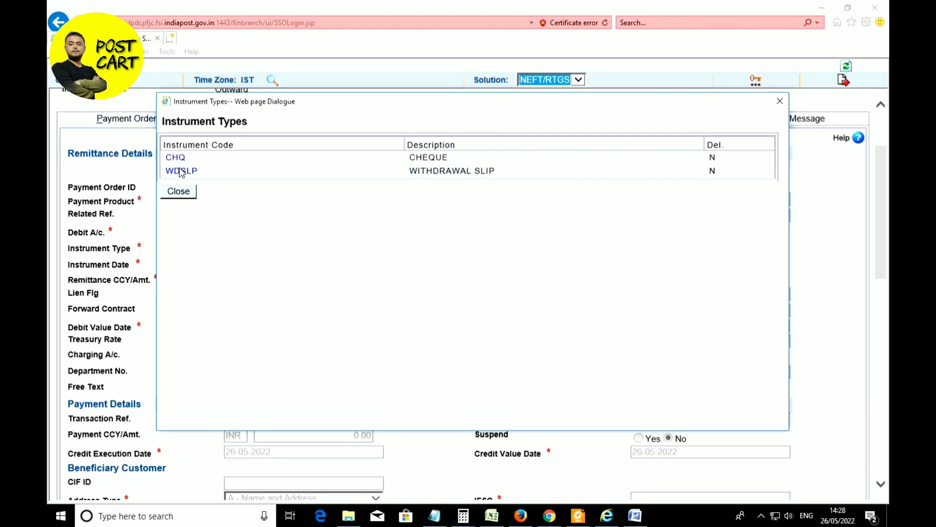
click(181, 172)
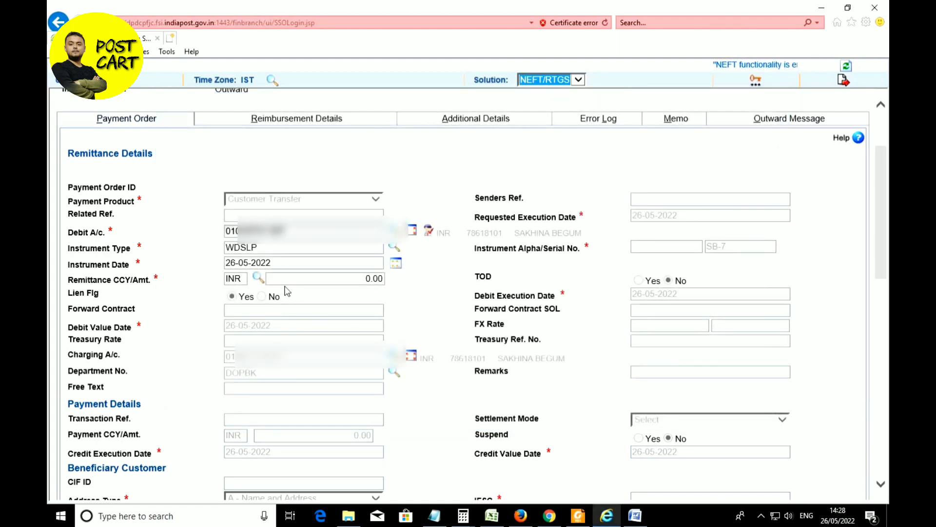
key(Tab)
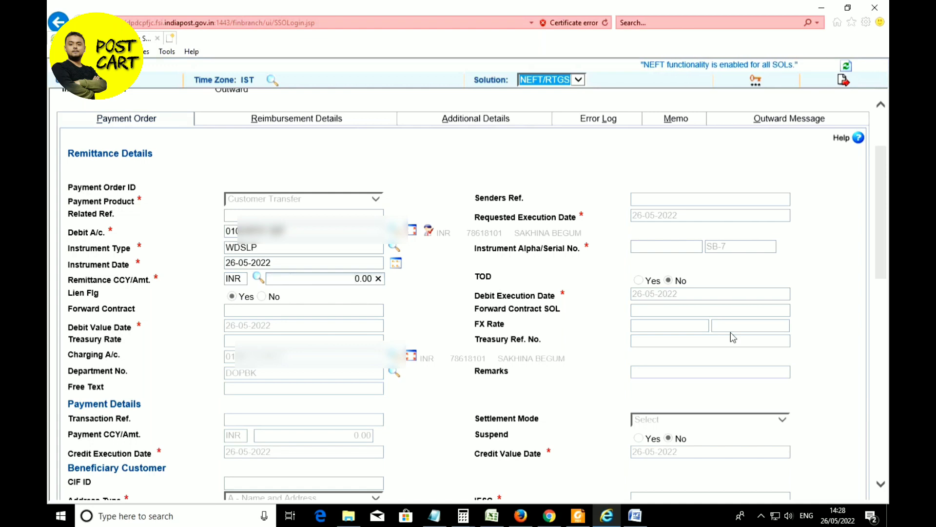
text(1,00,00)
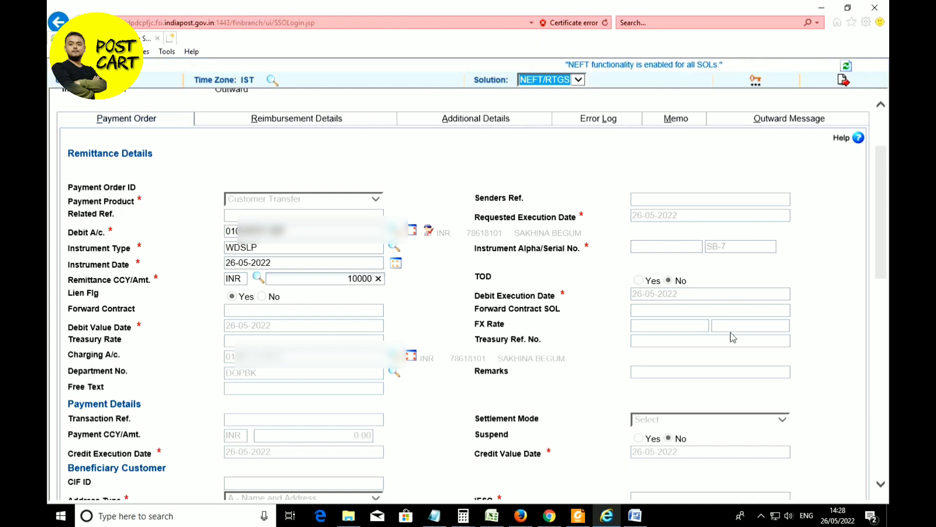
text(0)
click(444, 286)
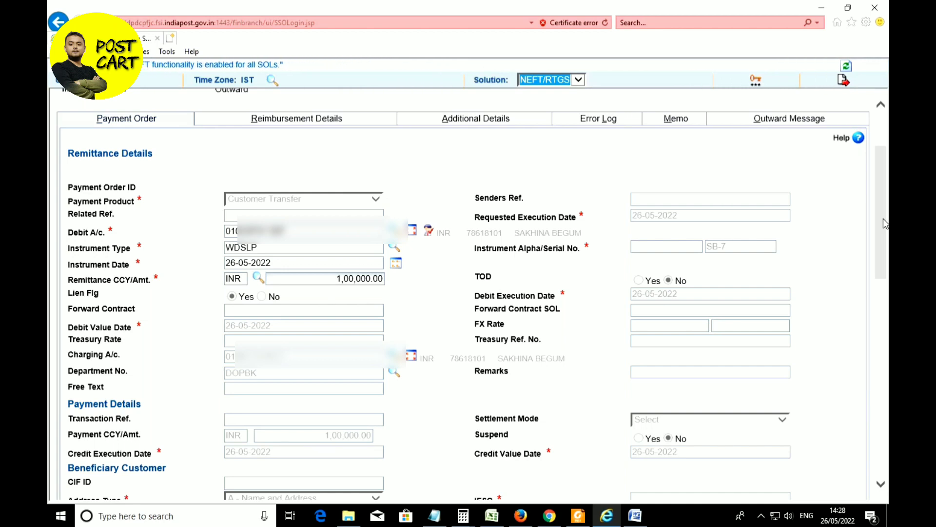
Paste the beneficiary's account ID and enter the beneficiary customer's name
drag(883, 236, 883, 324)
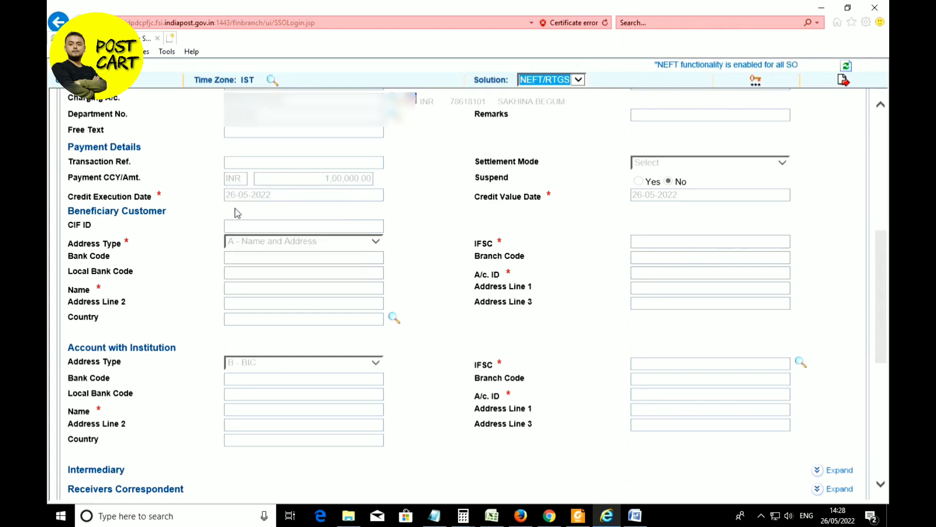
drag(171, 211, 82, 216)
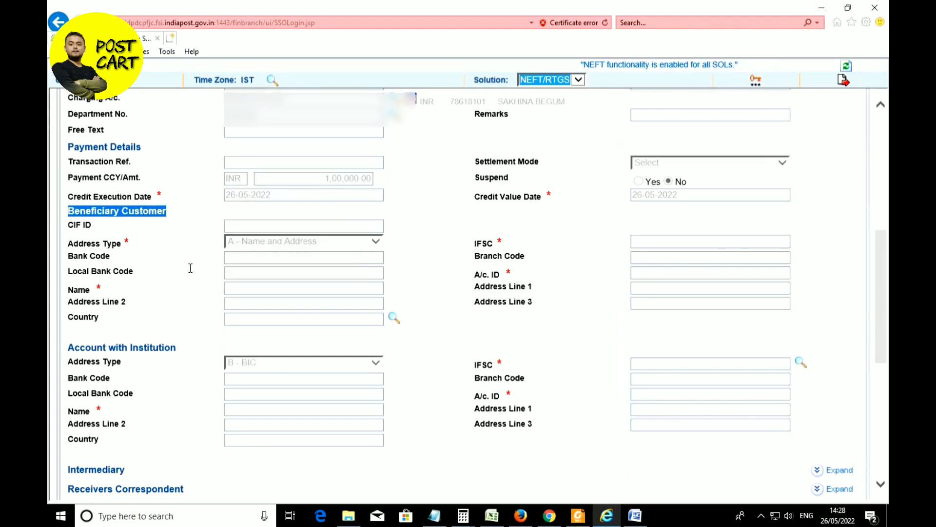
click(645, 272)
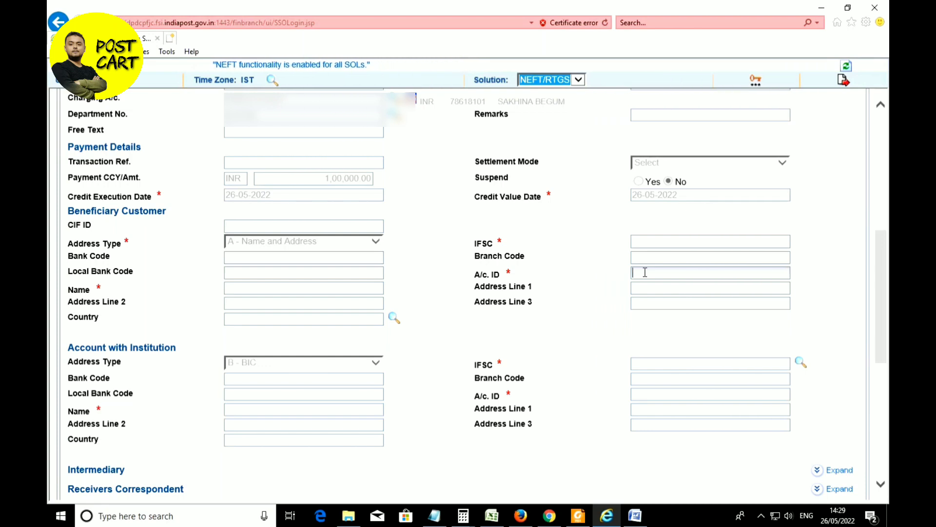
key(ctrl+v)
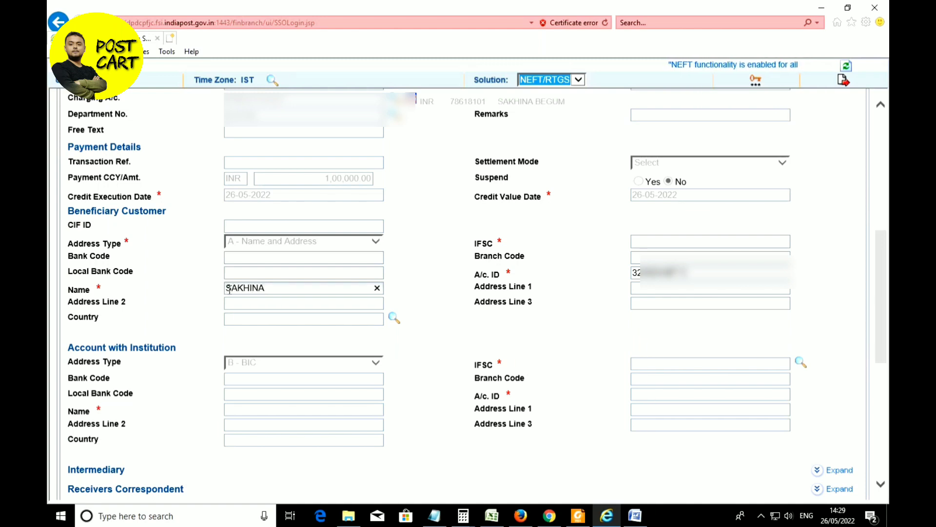
text(BEGUM)
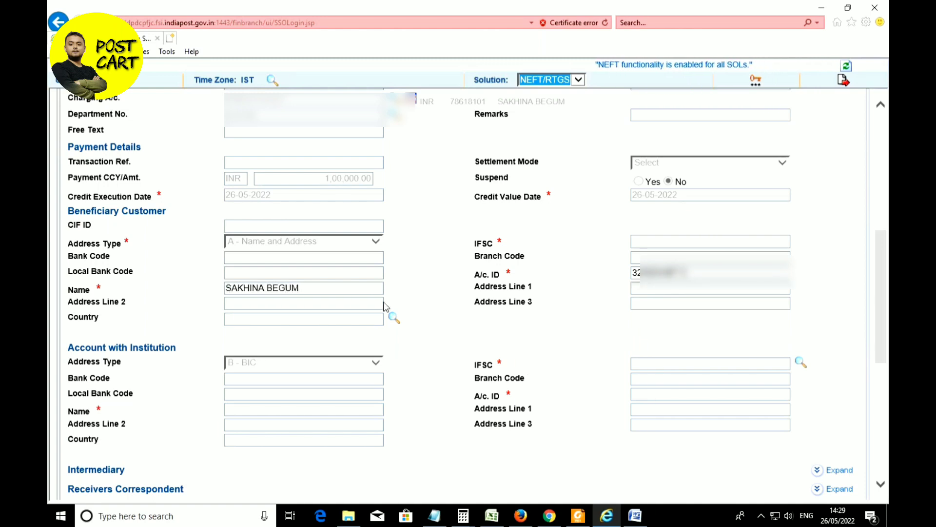
key(Tab)
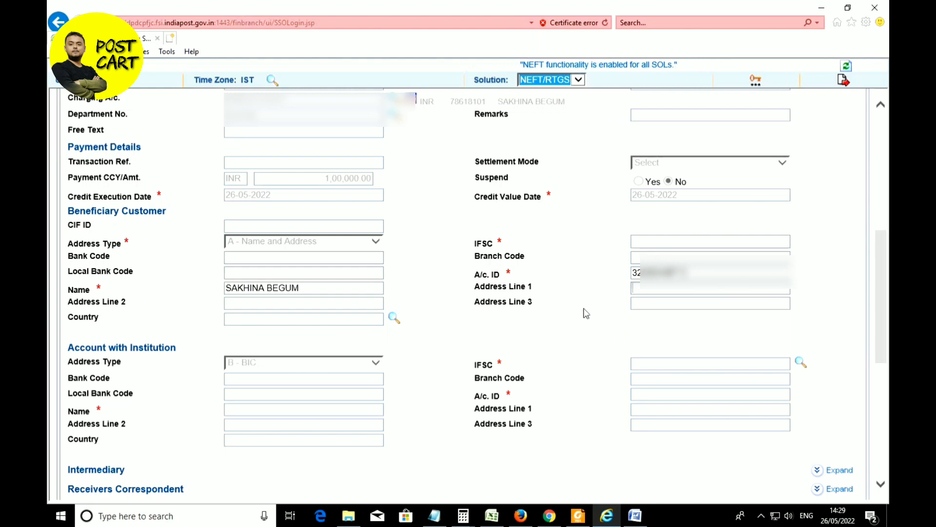
Enter the beneficiary's two address lines and set the country to IN
text(MARGHERITA)
key(Tab)
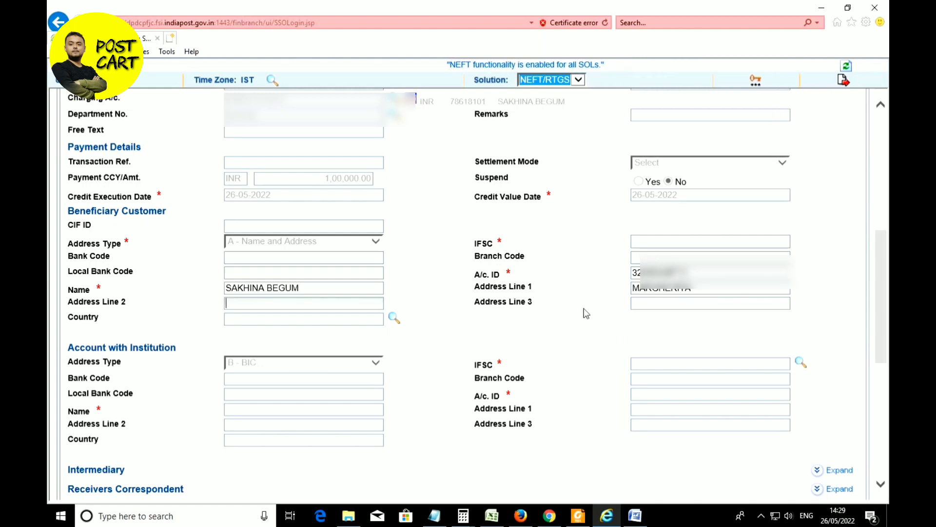
text(786181)
key(Tab)
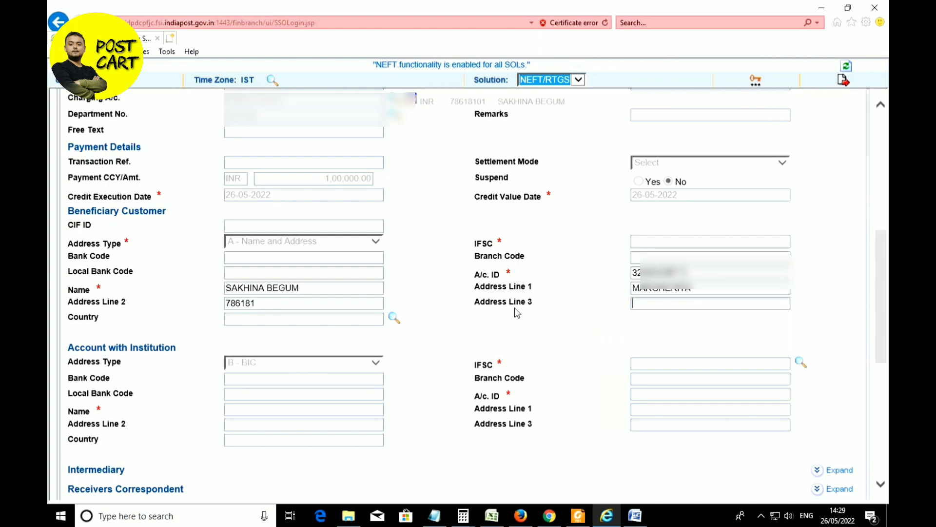
click(261, 320)
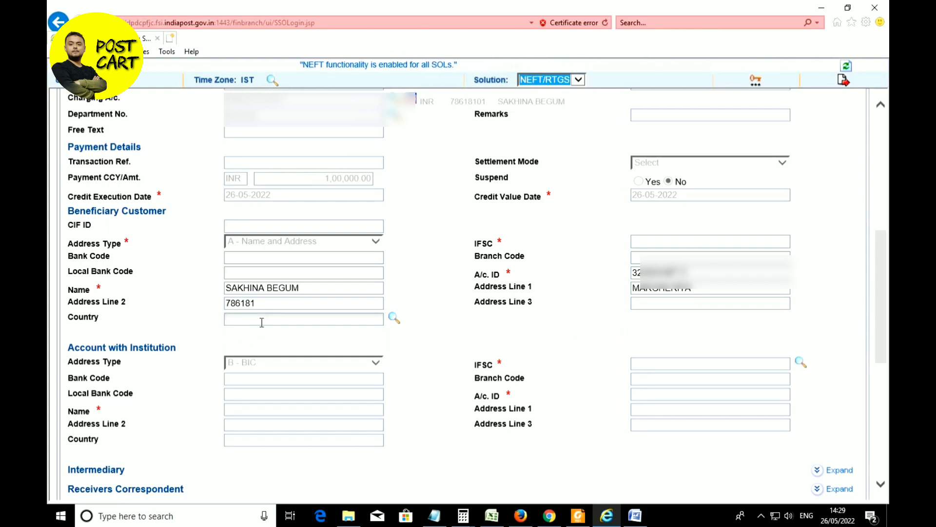
text(IN)
key(Tab)
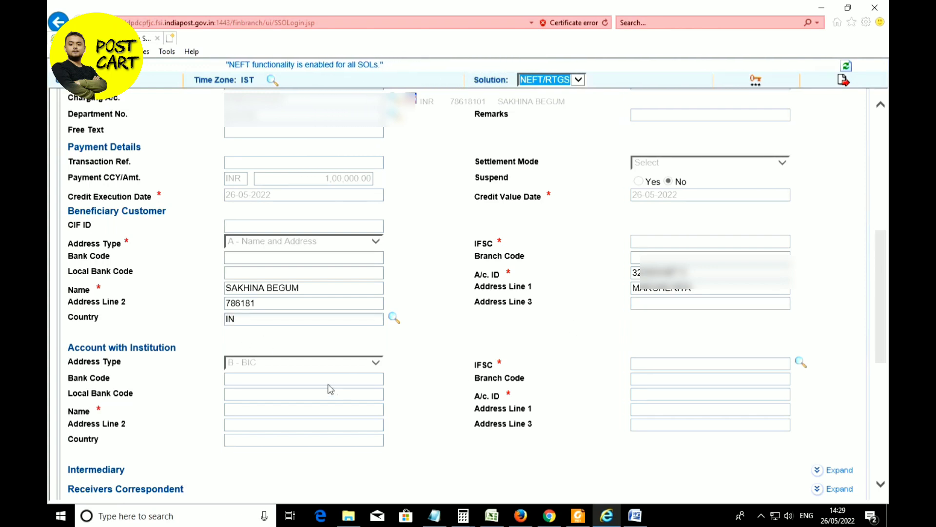
drag(176, 347, 109, 349)
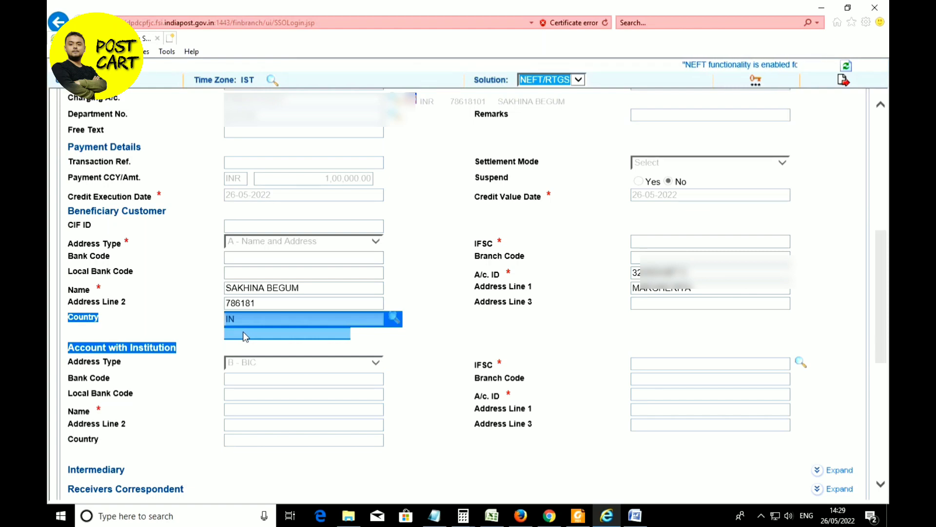
Enter IFSC SBIN0005787 so bank code 002 and branch code 831998 are fetched
click(635, 385)
click(648, 364)
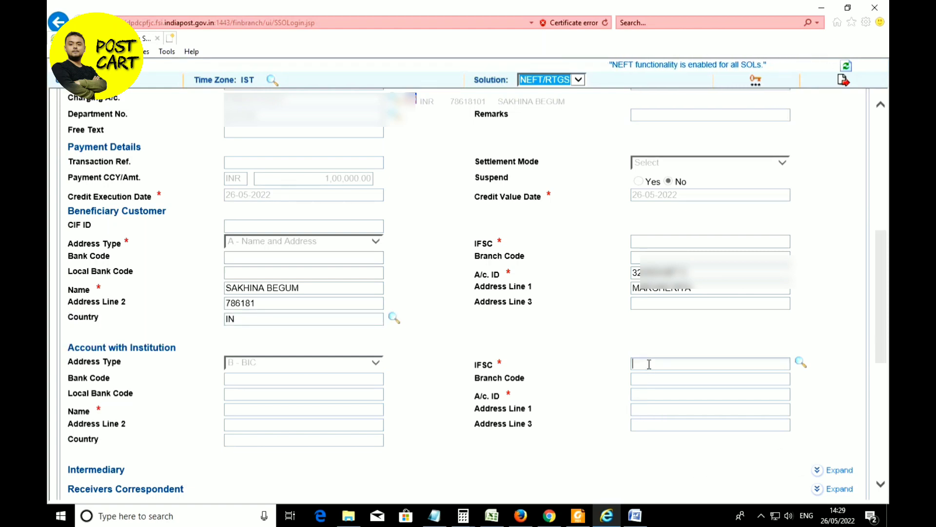
text(S)
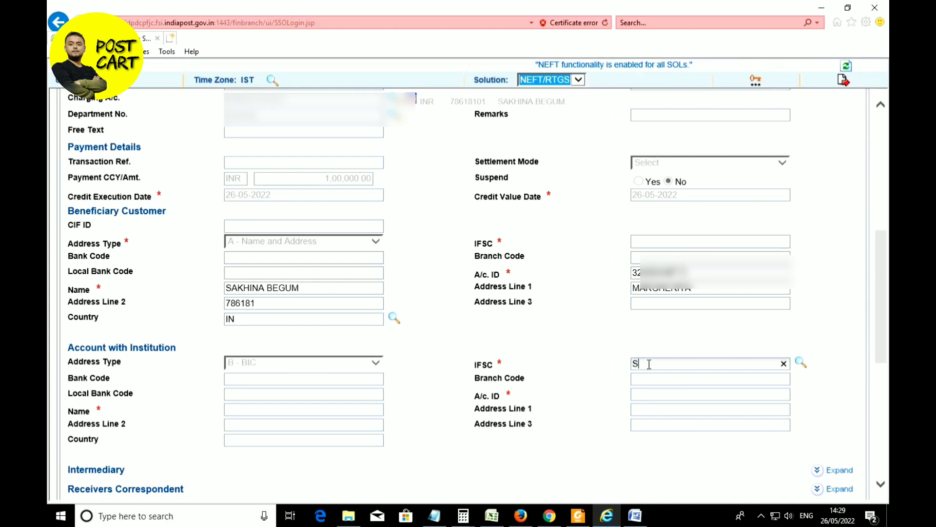
text(BIN)
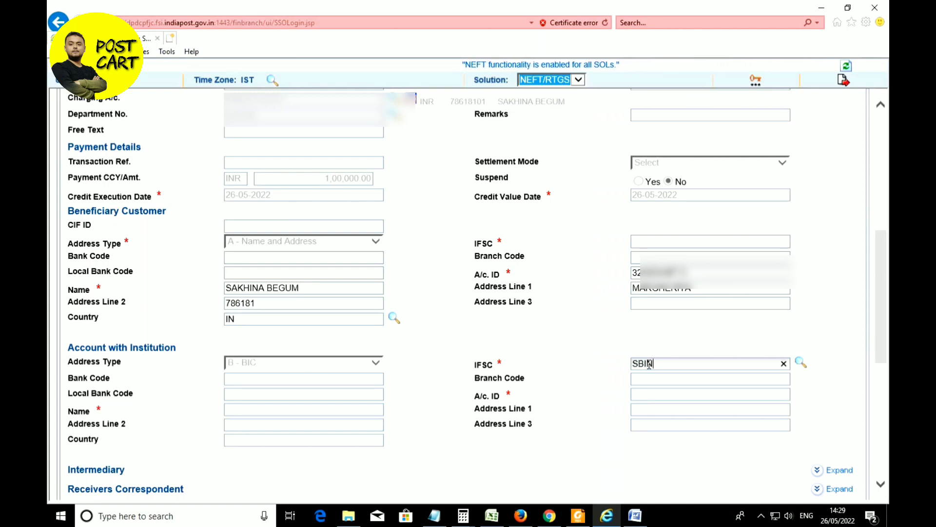
text(0005)
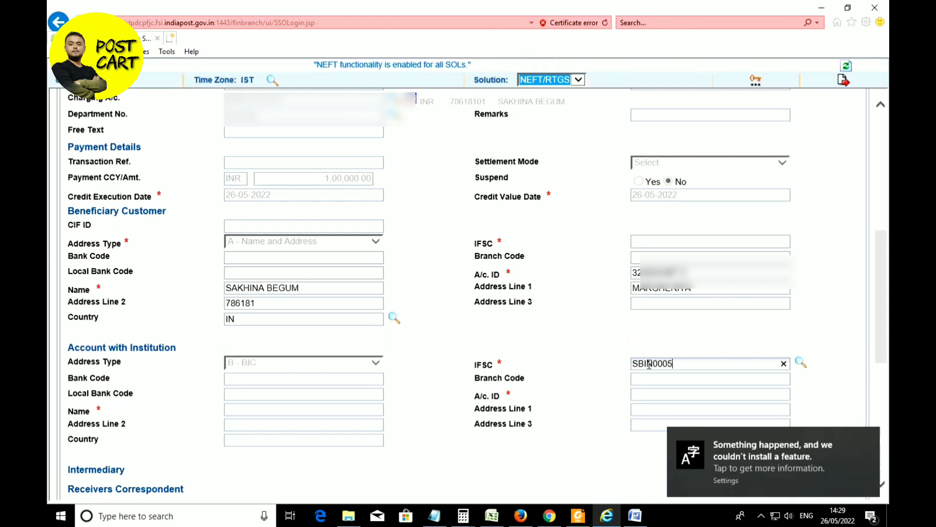
text(787)
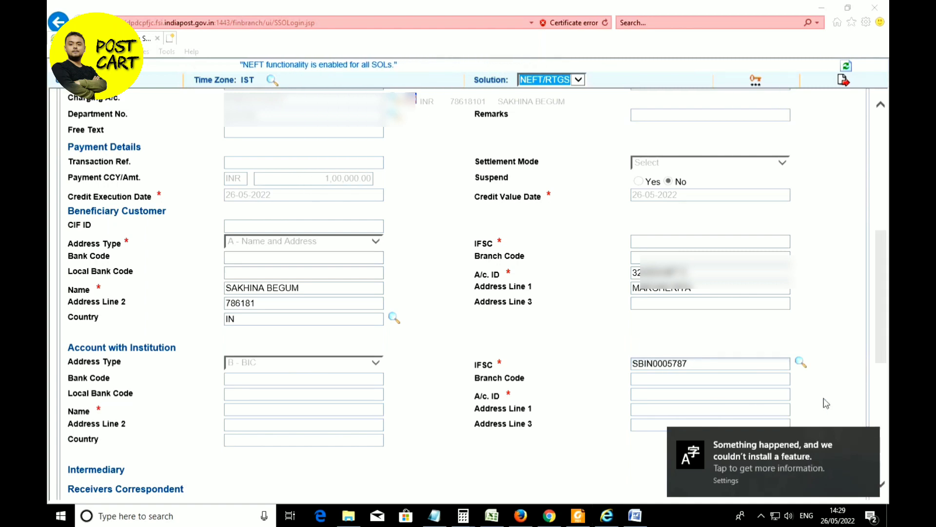
click(873, 439)
click(871, 437)
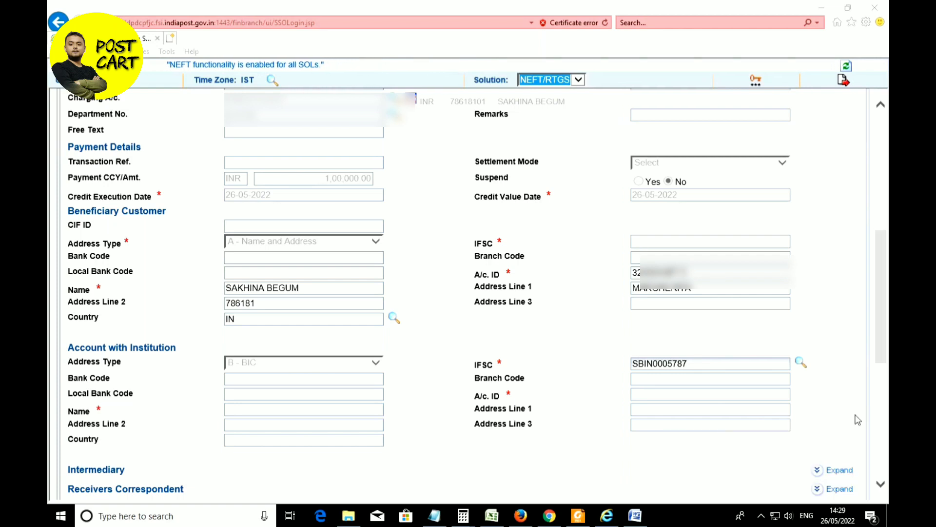
click(802, 419)
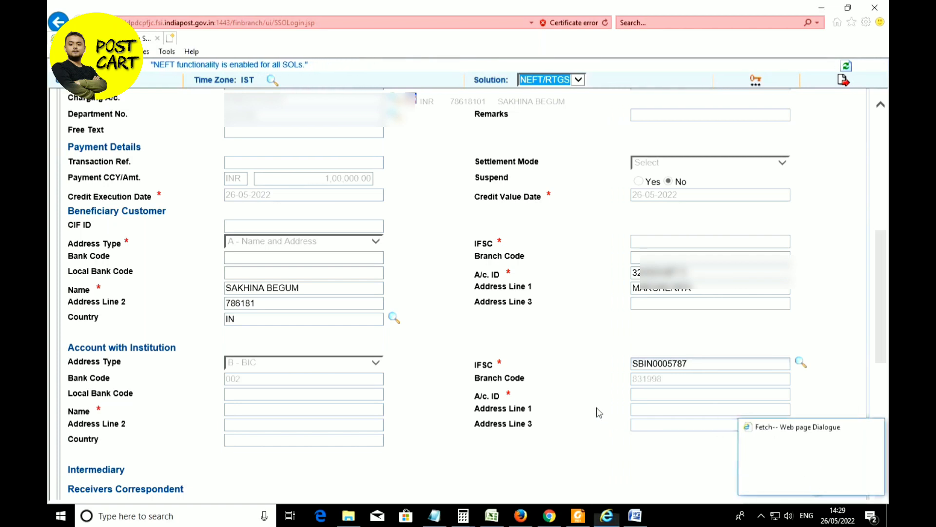
drag(664, 381, 631, 388)
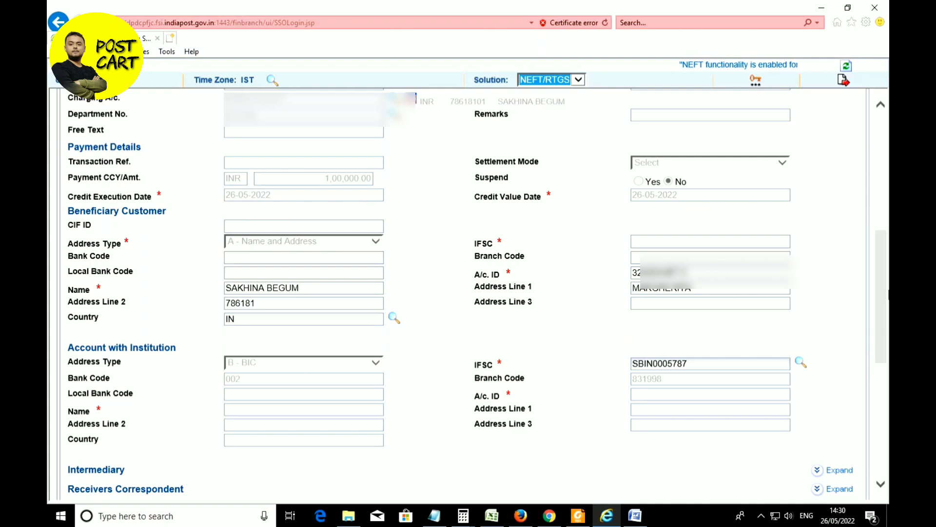
drag(883, 293, 875, 370)
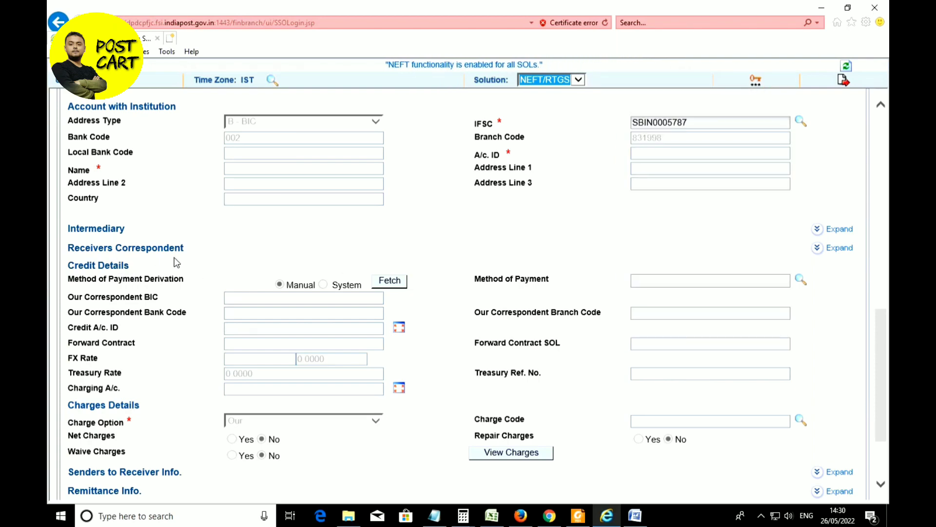
Choose NEFT from the payment system type list as Method of Payment and fetch its details
drag(140, 266, 68, 265)
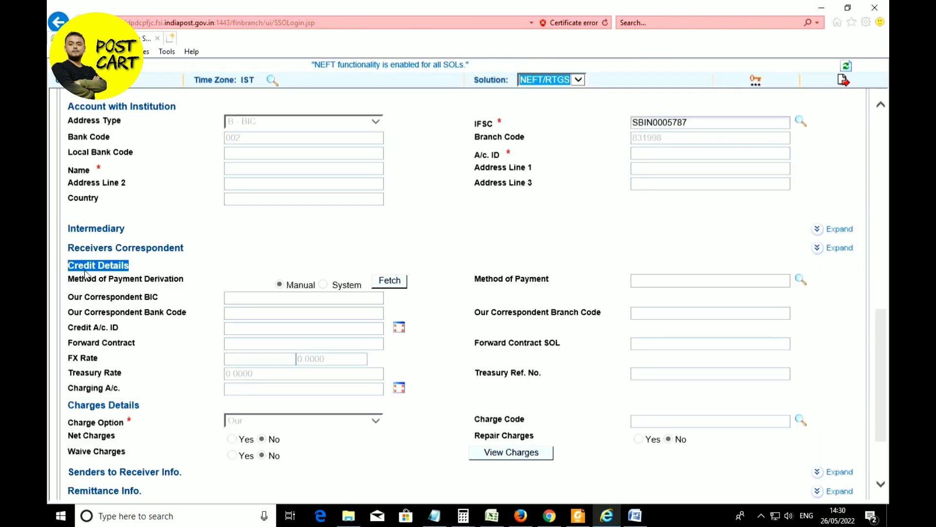
triple_click(488, 279)
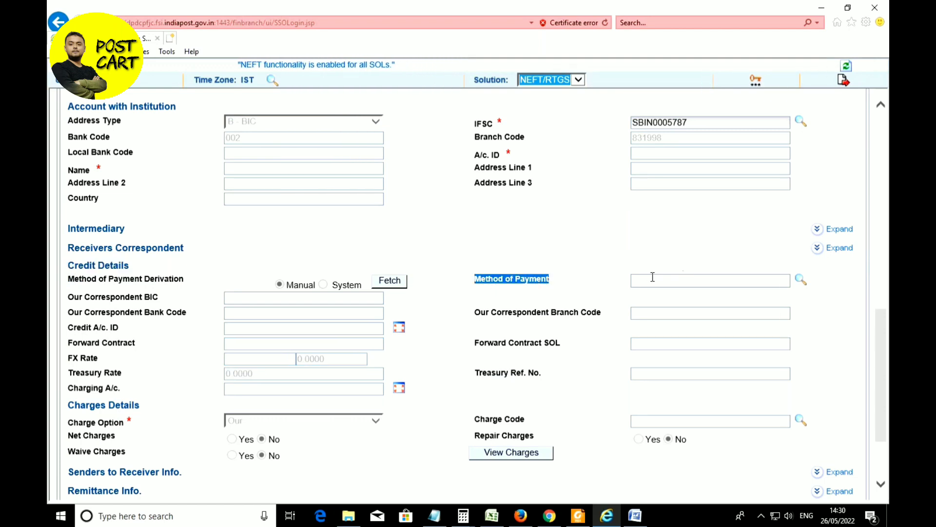
click(801, 280)
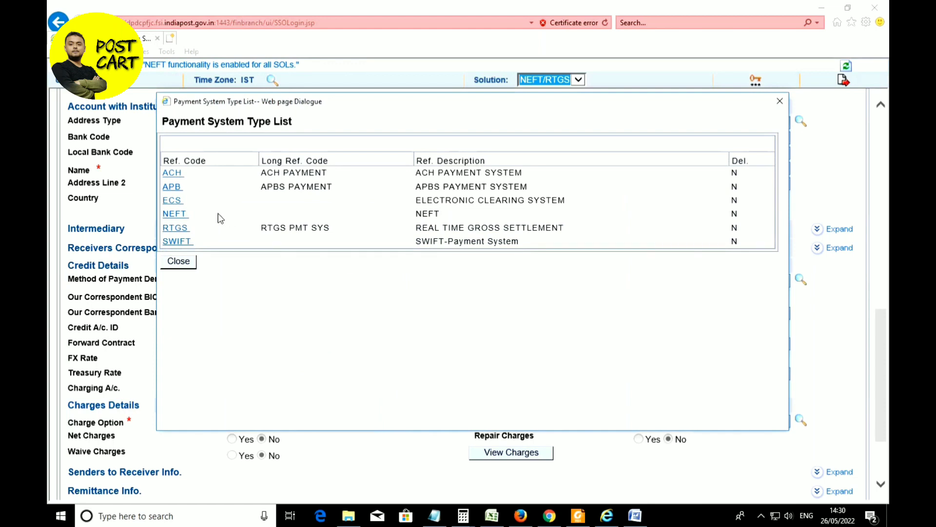
click(174, 215)
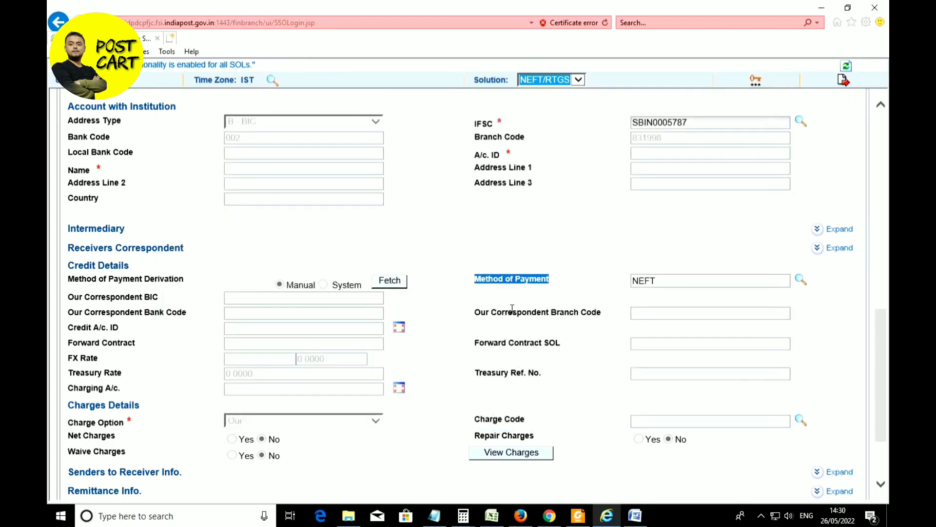
click(473, 300)
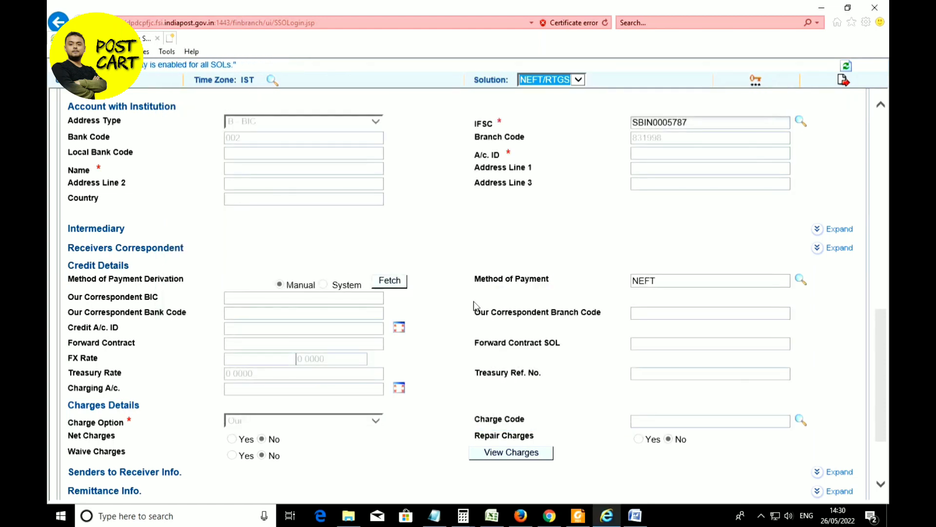
click(389, 287)
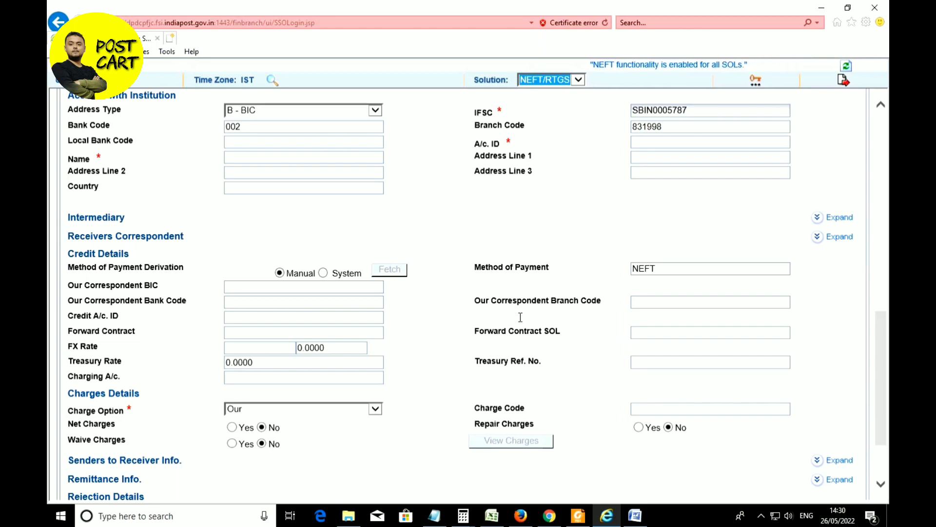
Check the fetched credit details, including correspondent BIC RBIP0NEFTSC, down to the charge settings
scroll(561, 334, up, 10)
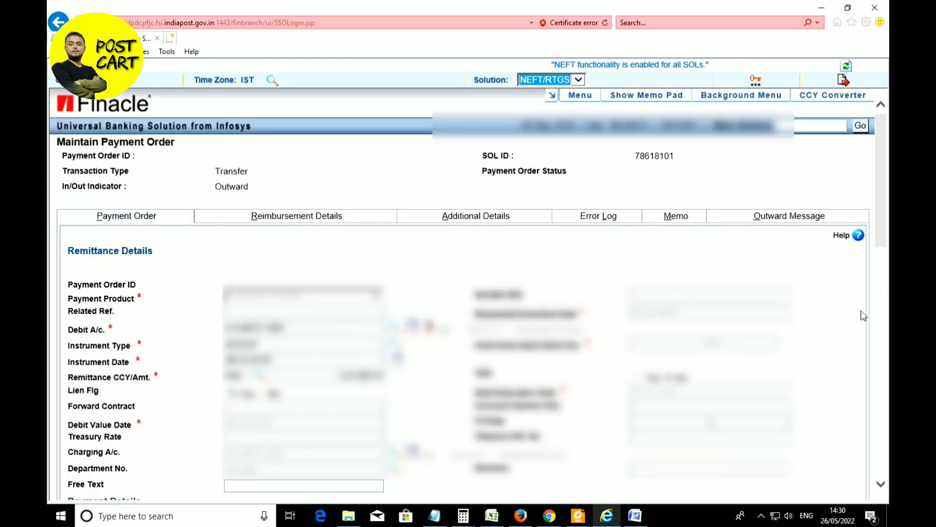
drag(880, 163, 885, 373)
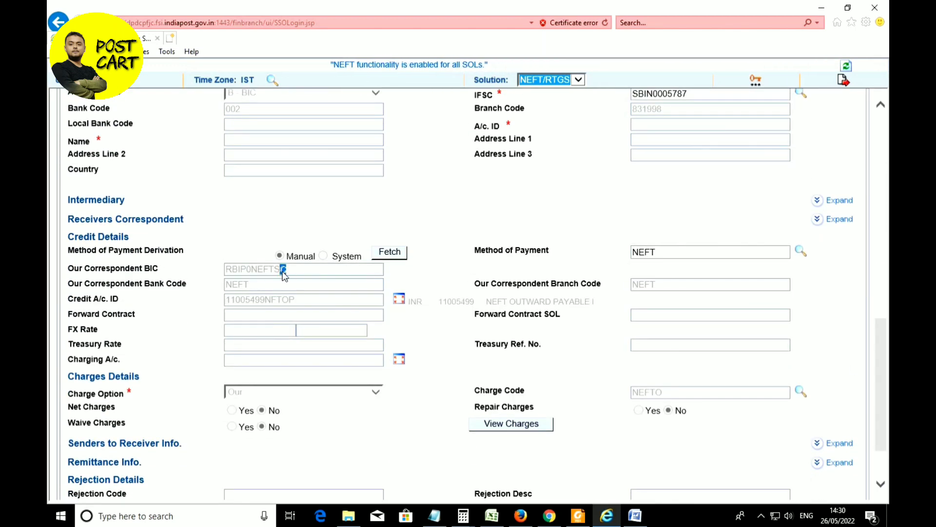
drag(288, 268, 220, 277)
click(156, 268)
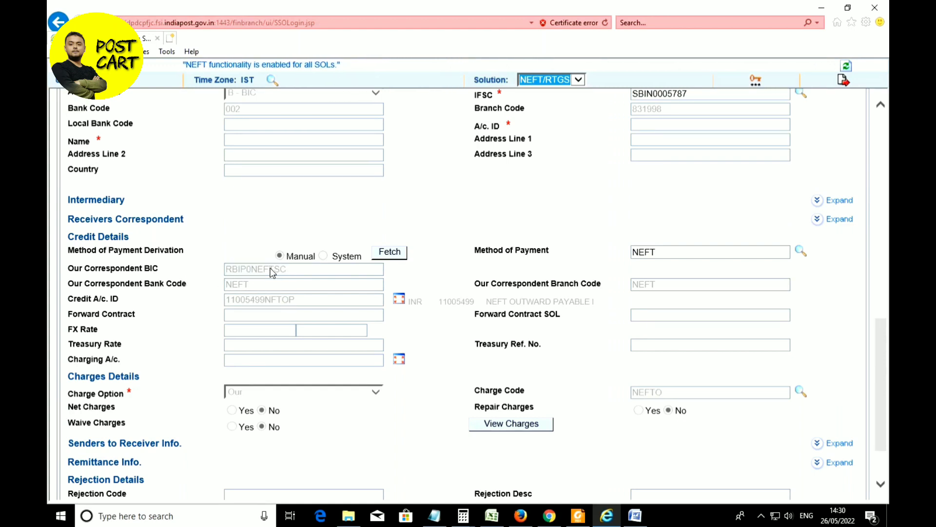
double_click(233, 271)
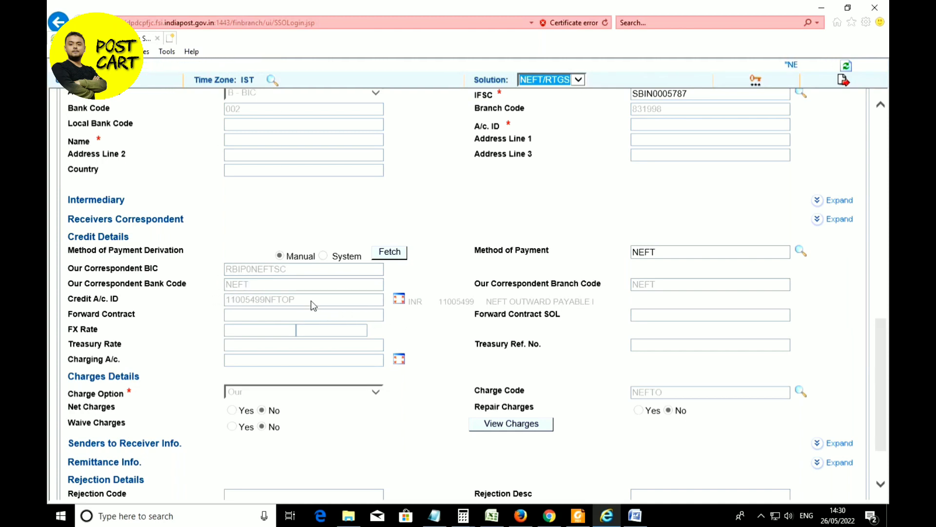
click(197, 304)
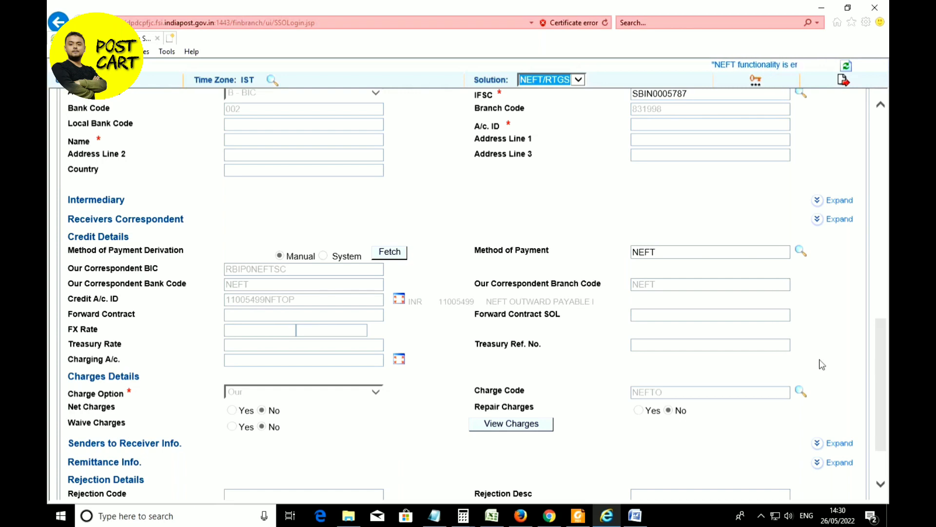
drag(881, 327, 880, 351)
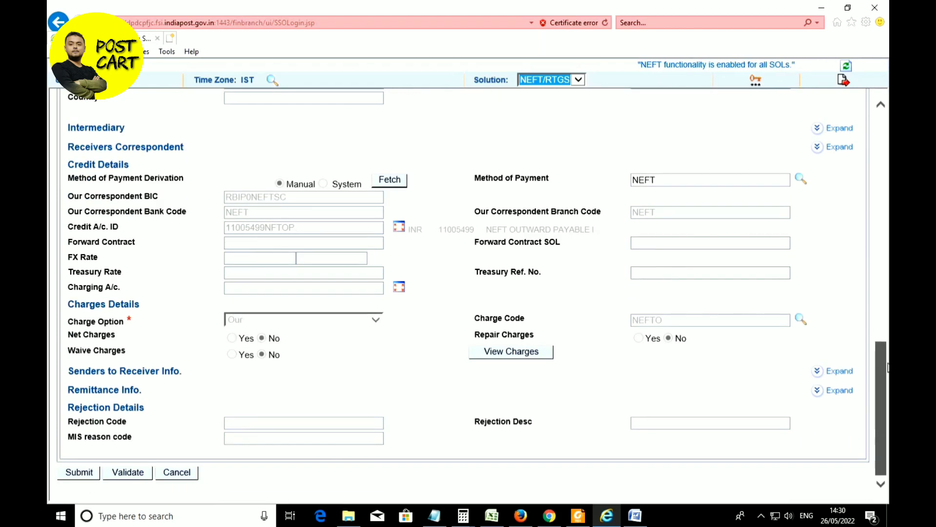
Review the NEFTO charge of INR 5.00 and two 0.45 GST charges, then submit them
click(514, 356)
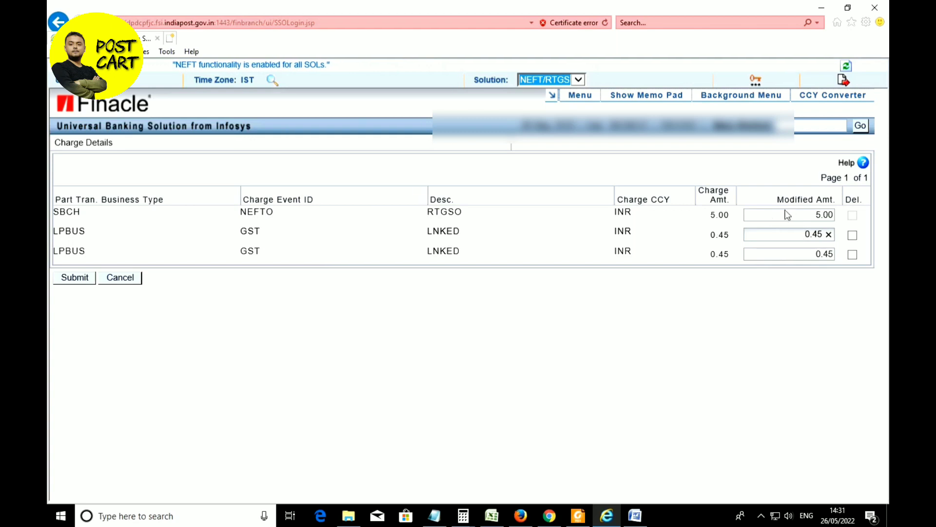
drag(732, 221, 708, 221)
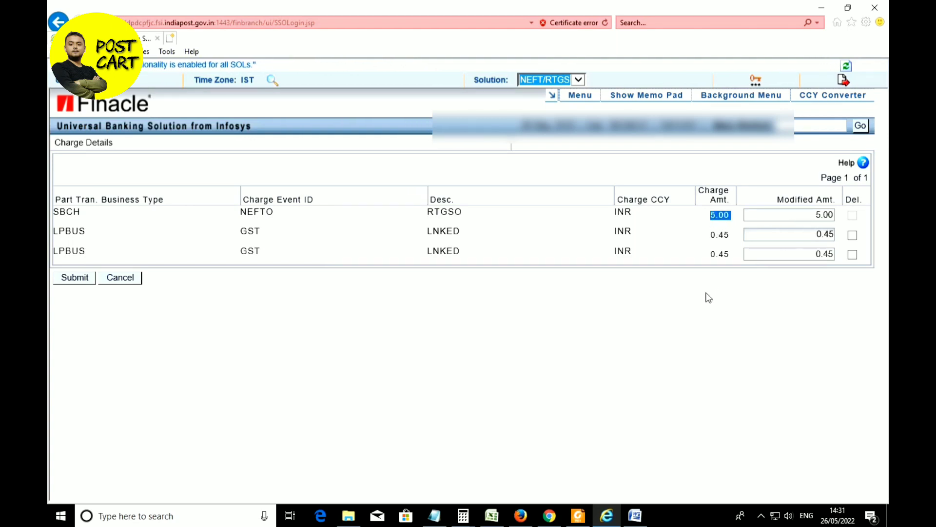
click(724, 274)
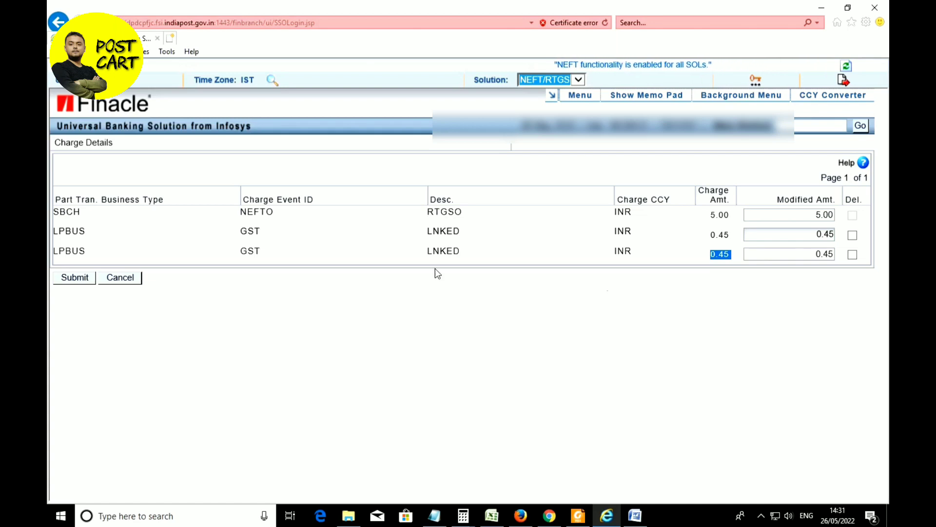
click(70, 276)
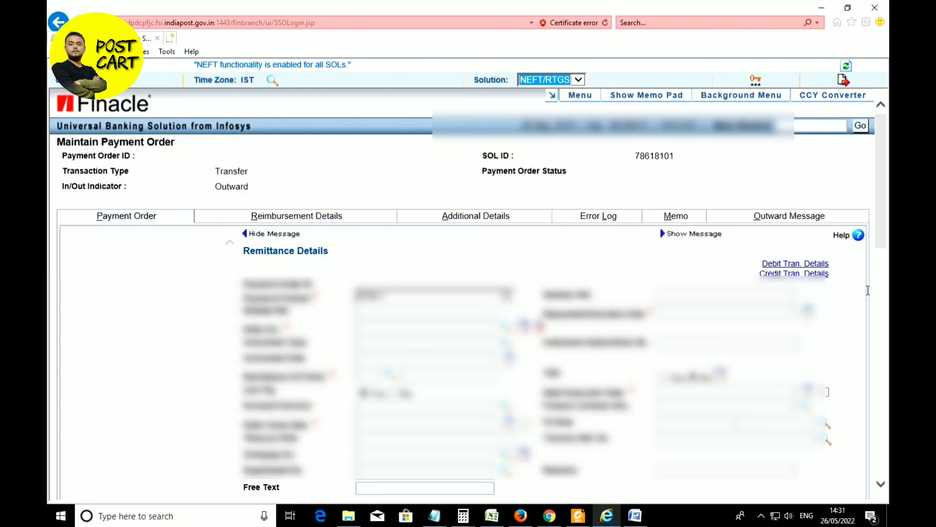
Scroll to the end of the form and submit the payment order with F10
drag(882, 194, 886, 430)
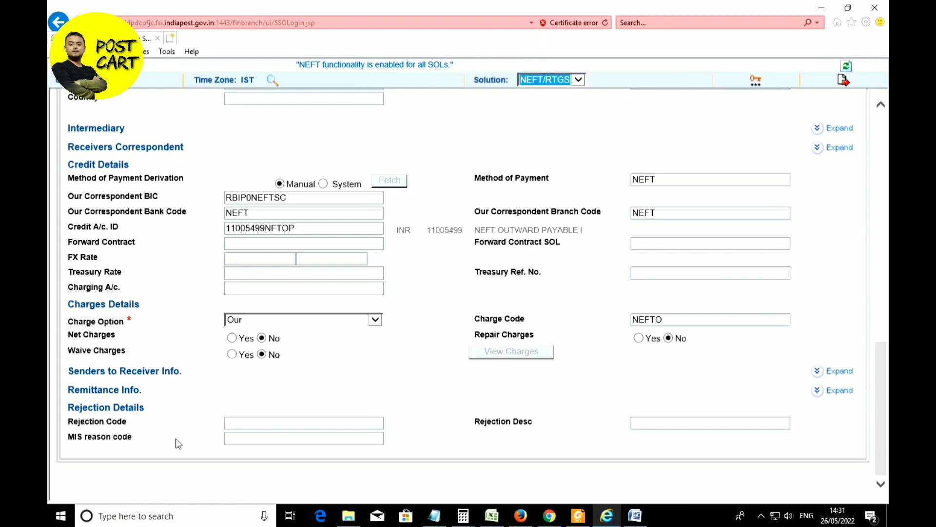
key(F10)
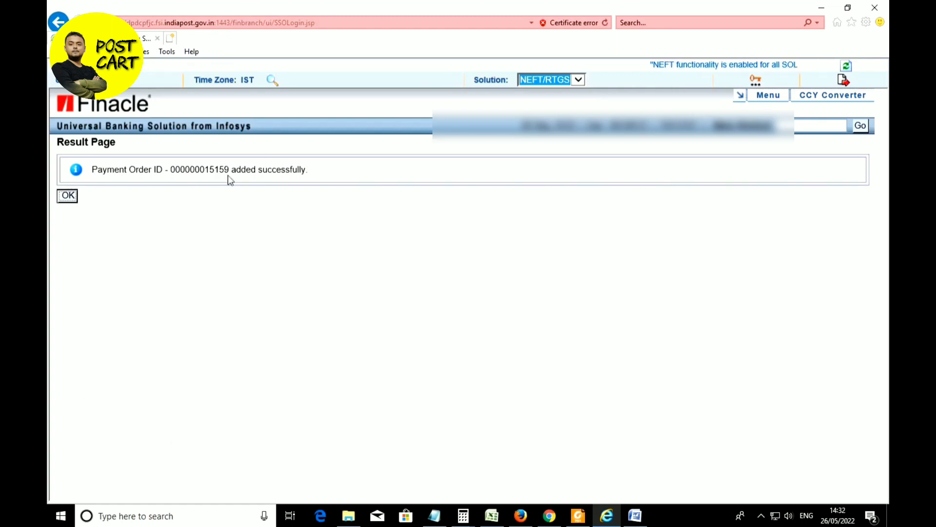
Select the new payment order ID for copying and log out of the session
drag(229, 169, 172, 173)
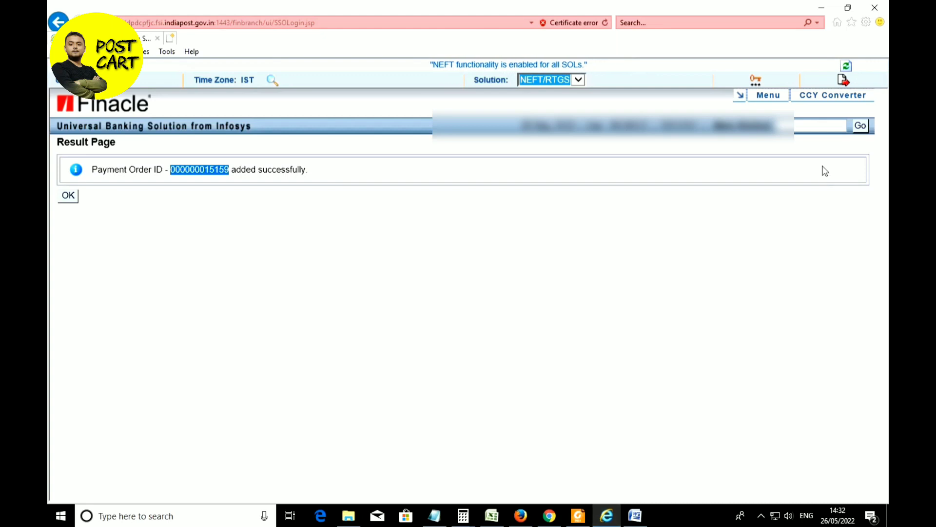
click(844, 79)
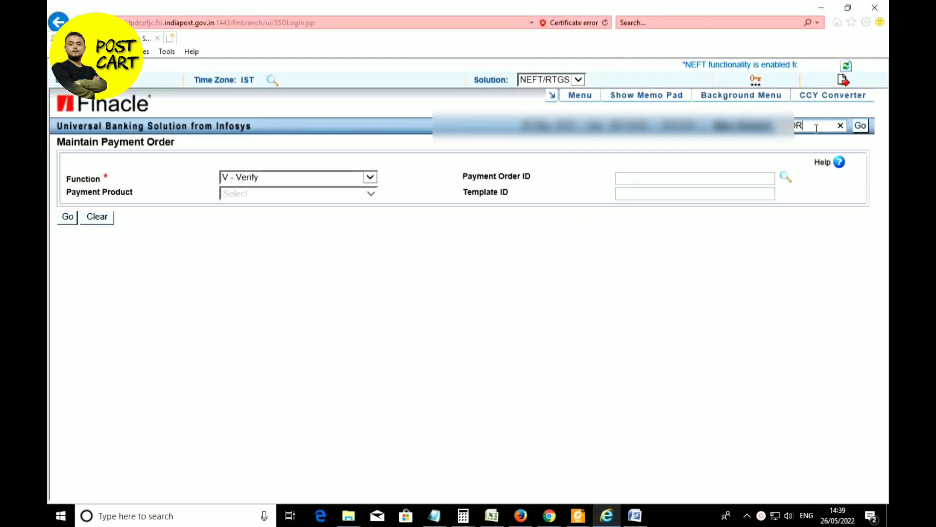
Open the HPORDM payment order menu, accepting the discard of unsaved screen data
key(Return)
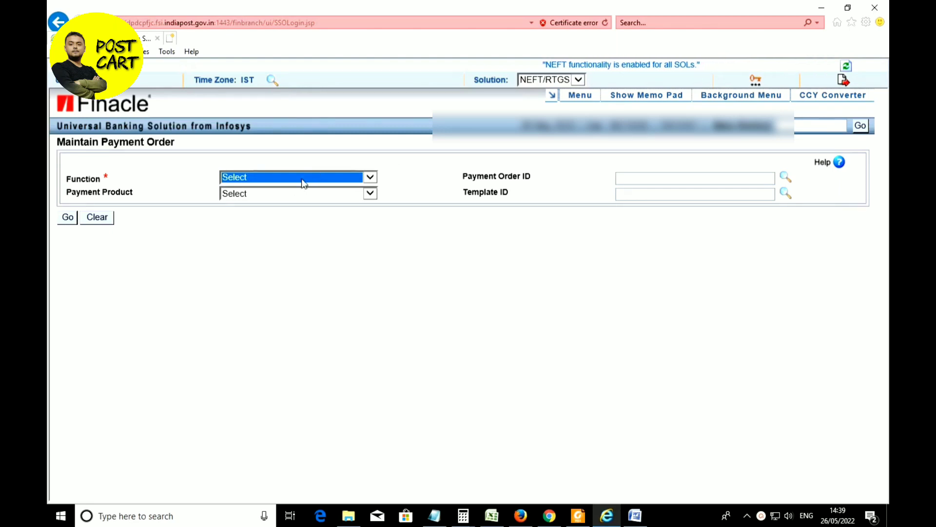
click(797, 127)
text(HPORDM)
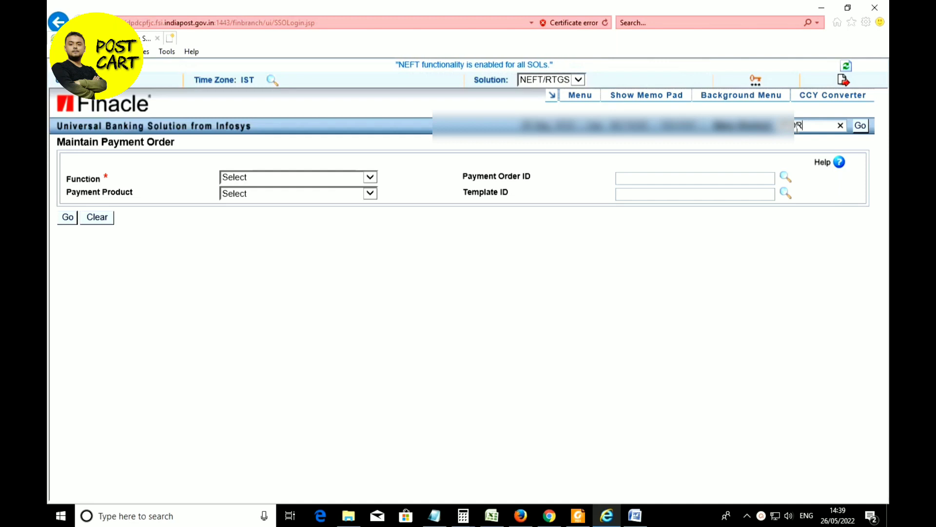
key(Return)
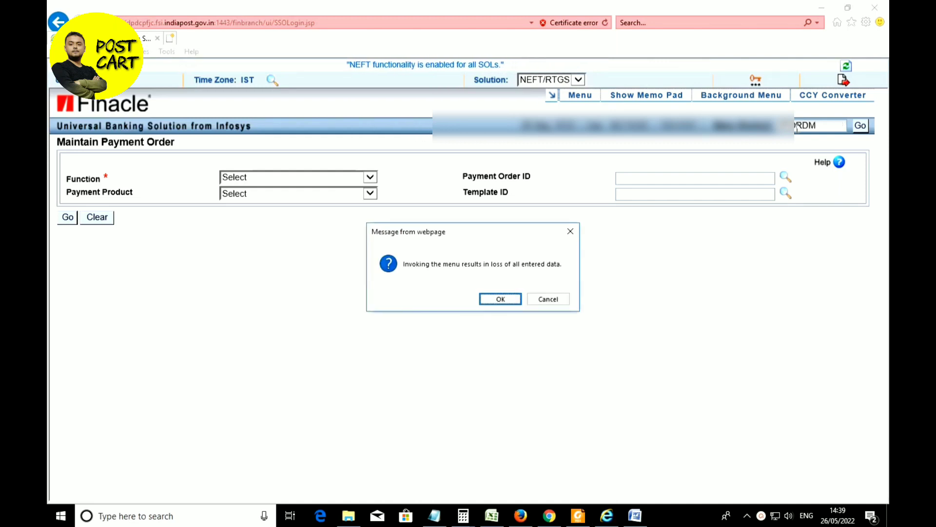
key(Return)
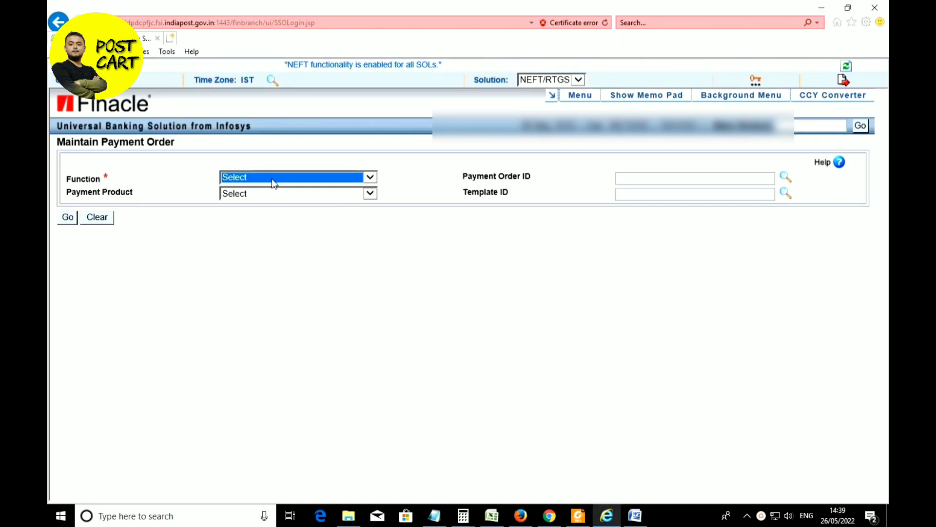
Set Function to V - Verify and load the new payment order by its ID
click(261, 178)
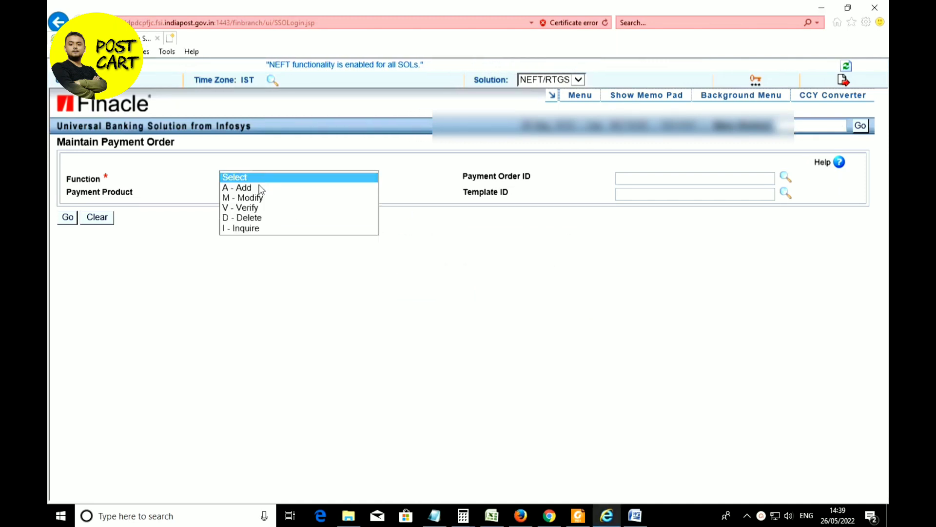
click(246, 207)
click(664, 178)
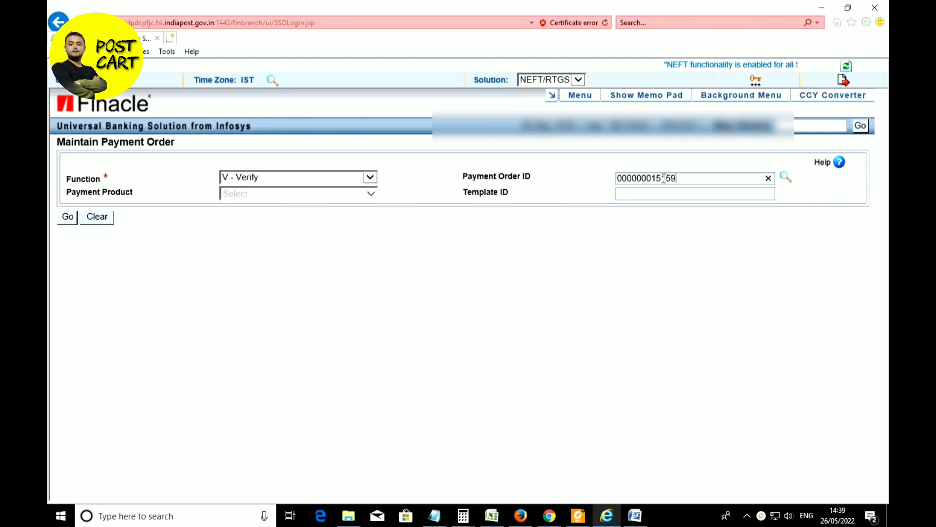
click(382, 315)
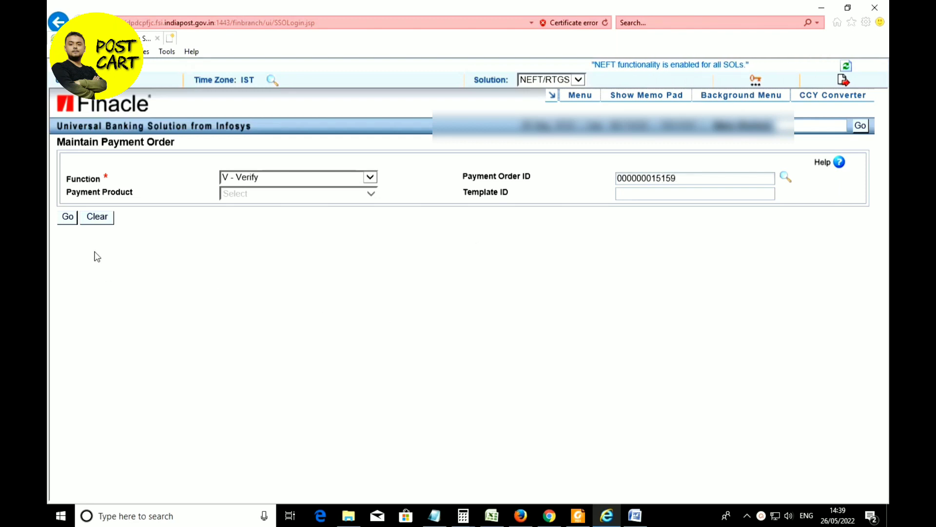
click(71, 217)
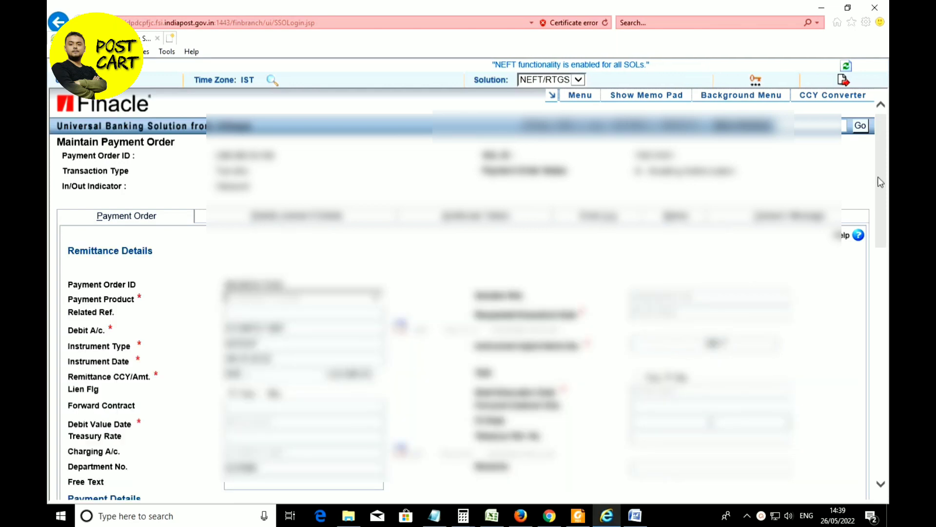
Submit the loaded NEFT payment order to complete its verification
drag(880, 182, 870, 412)
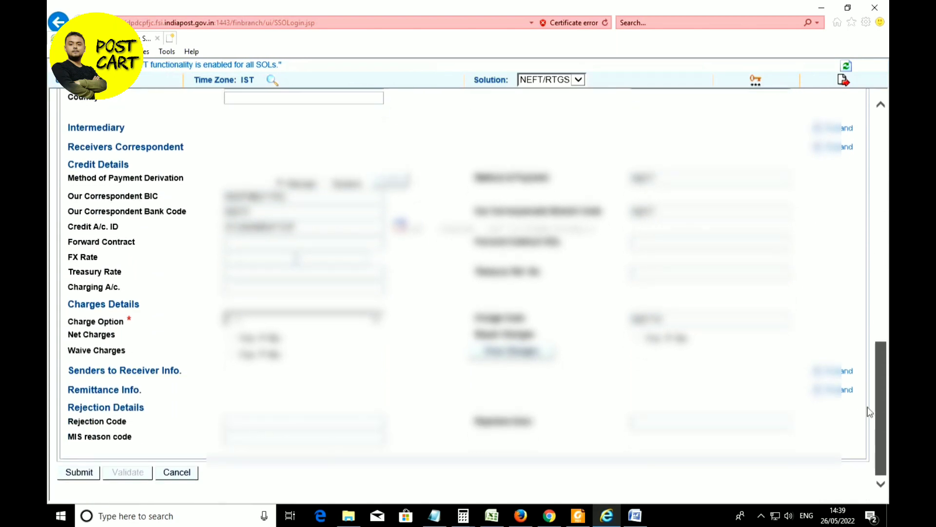
click(97, 473)
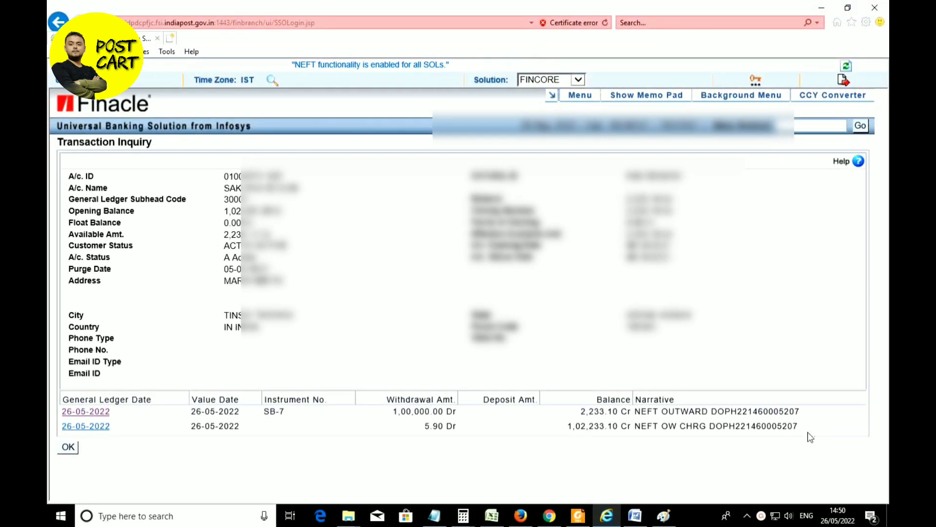
drag(809, 432, 63, 411)
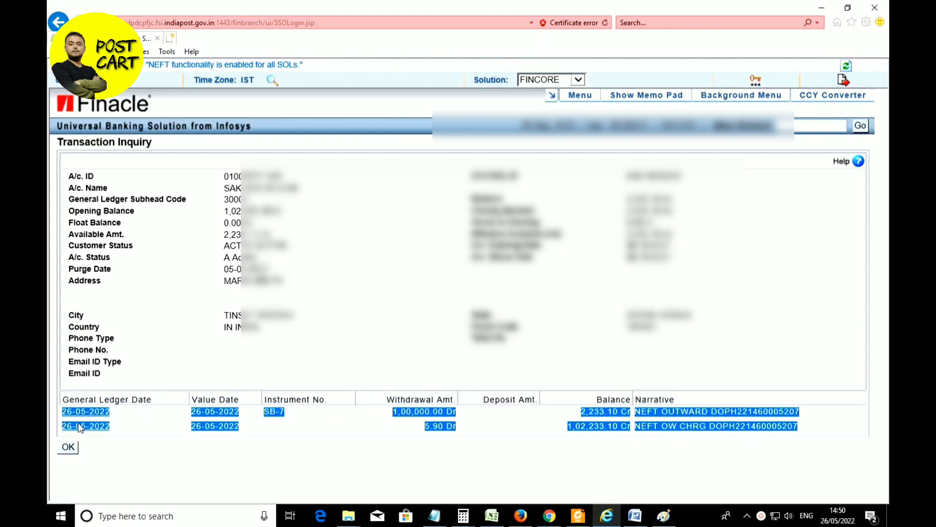
click(376, 460)
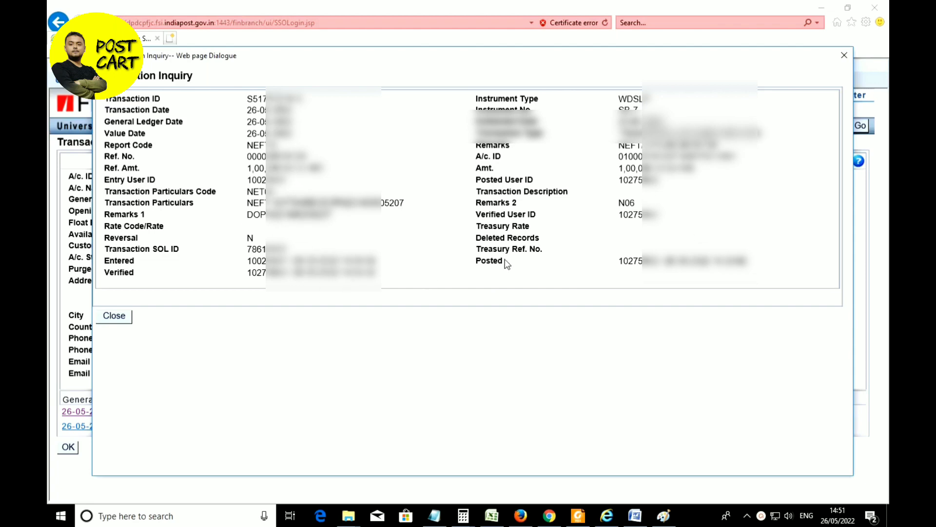
click(850, 54)
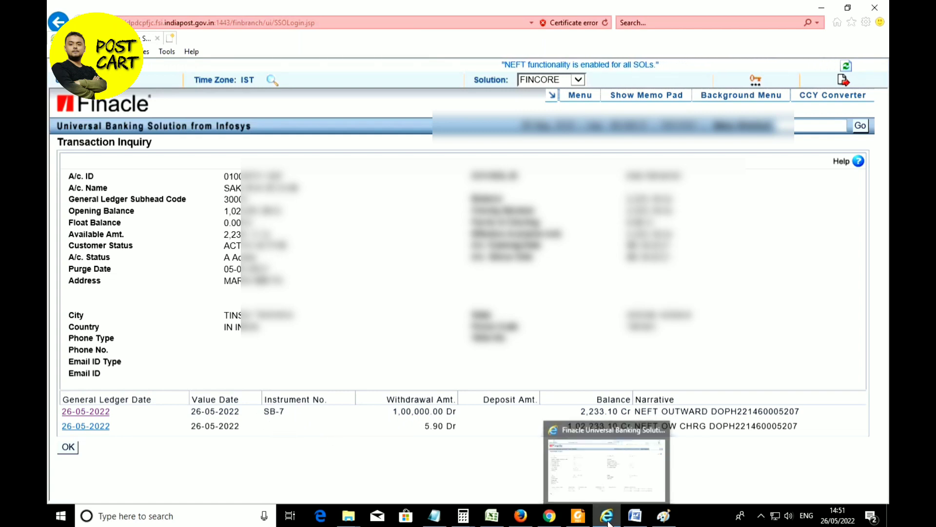
click(608, 488)
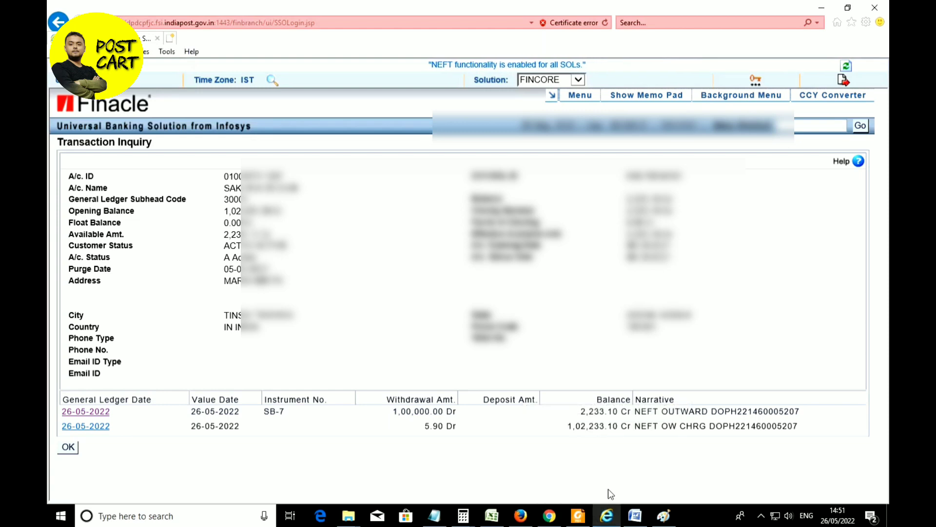